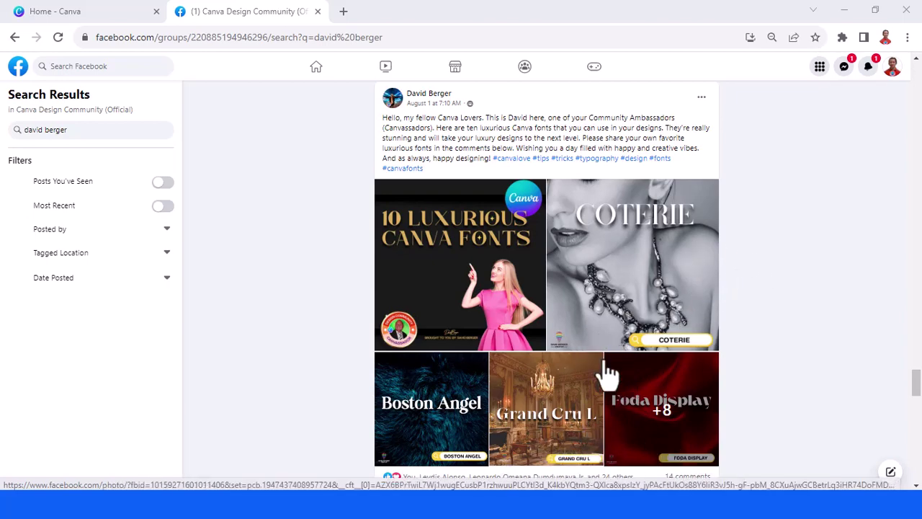
Leave the Facebook group search results for the 'Home - Canva' tab
left_click(93, 10)
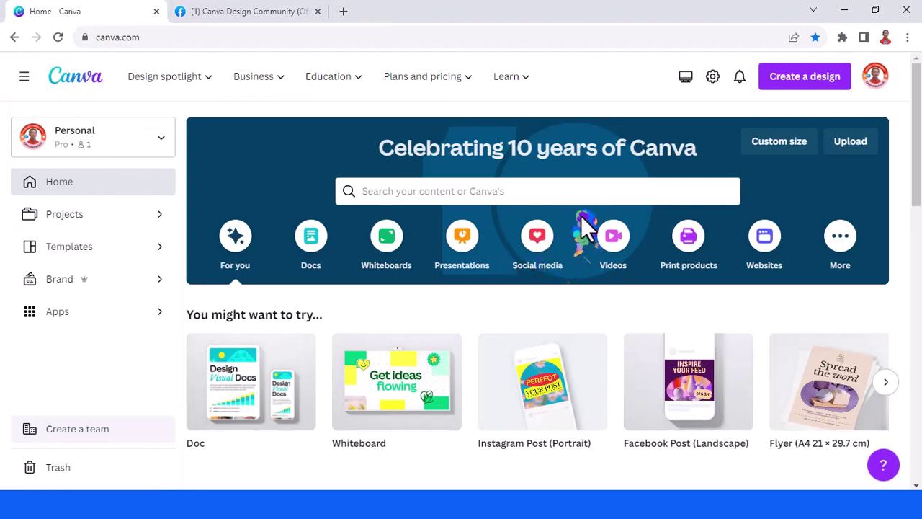
Create a YouTube Thumbnail design with an enlarged 'Luxury' heading
left_click(820, 92)
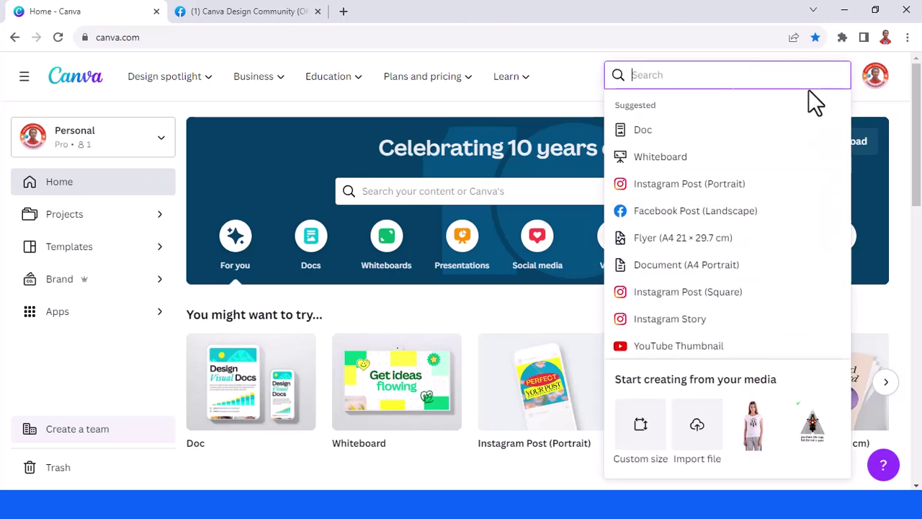
left_click(680, 345)
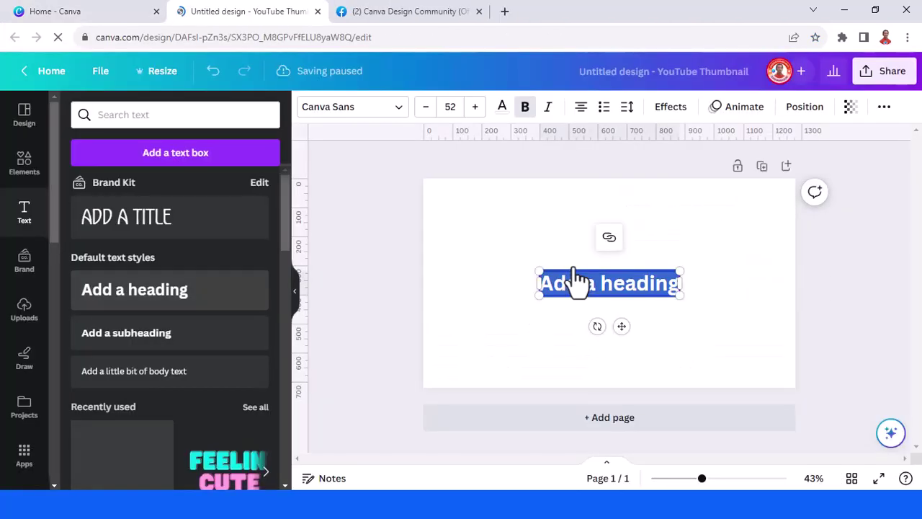
type("Lux")
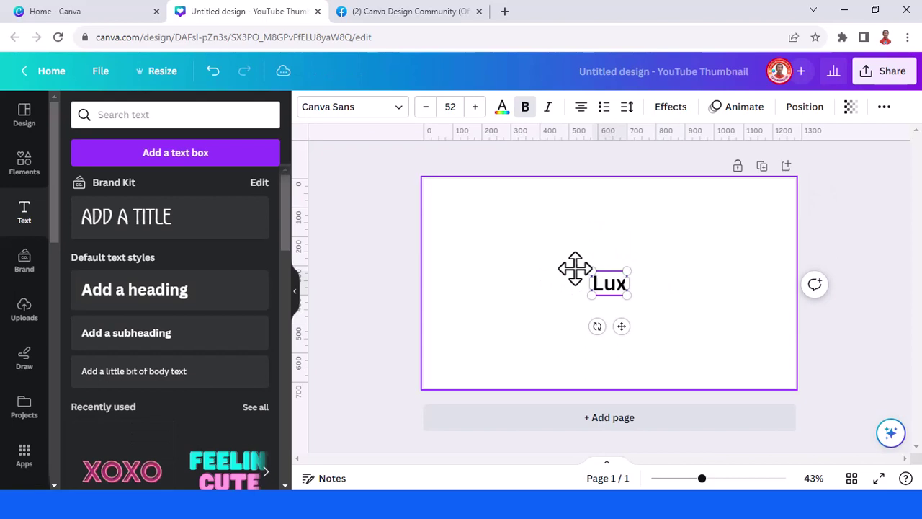
type("ury")
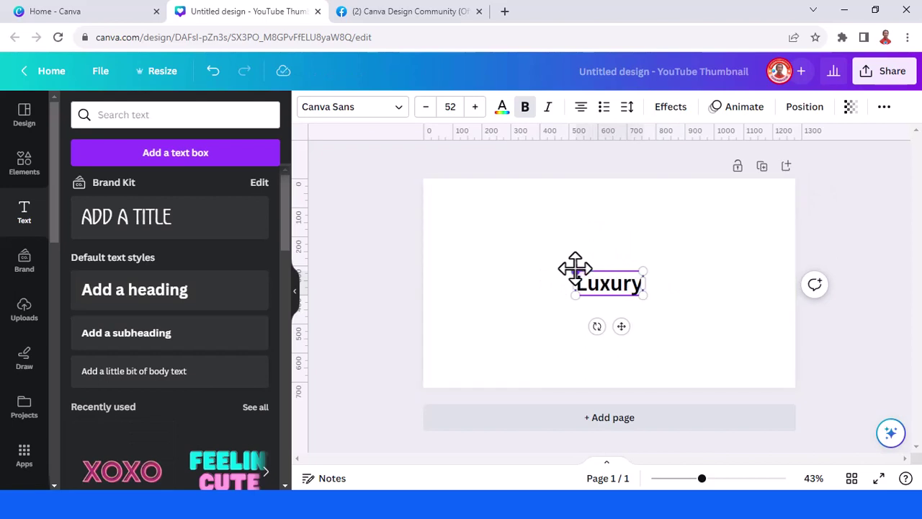
left_click_drag(521, 228, 484, 224)
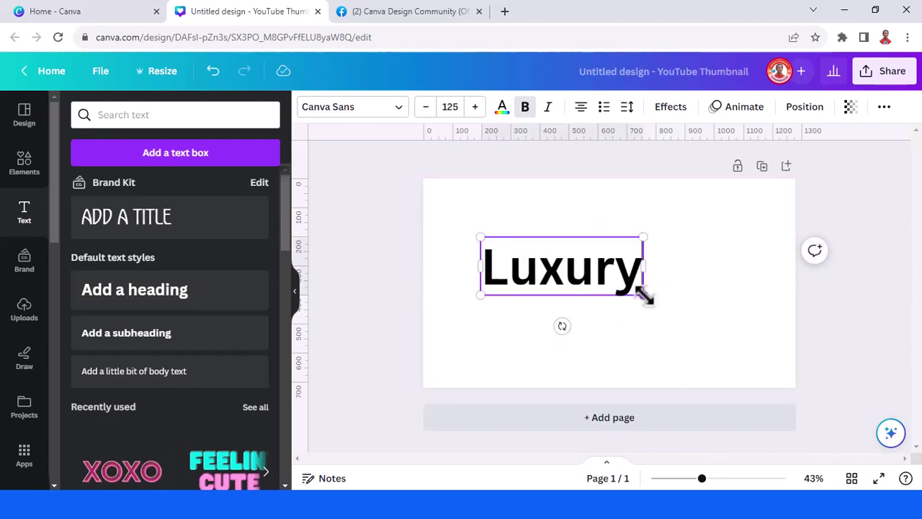
left_click_drag(644, 294, 688, 311)
Set the Luxury text in the Grand Cru L font and make it italic
left_click(349, 108)
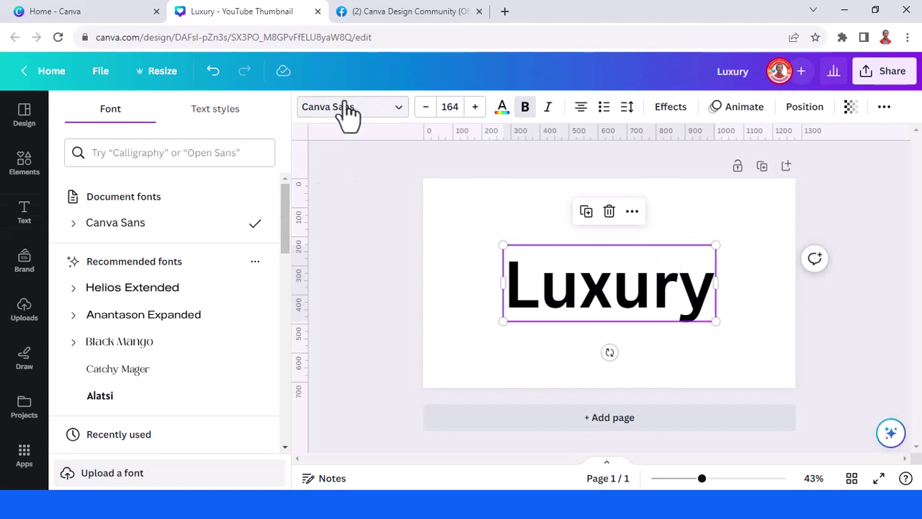
scroll(134, 366, "down", 3)
scroll(134, 360, "down", 1)
scroll(137, 369, "down", 1)
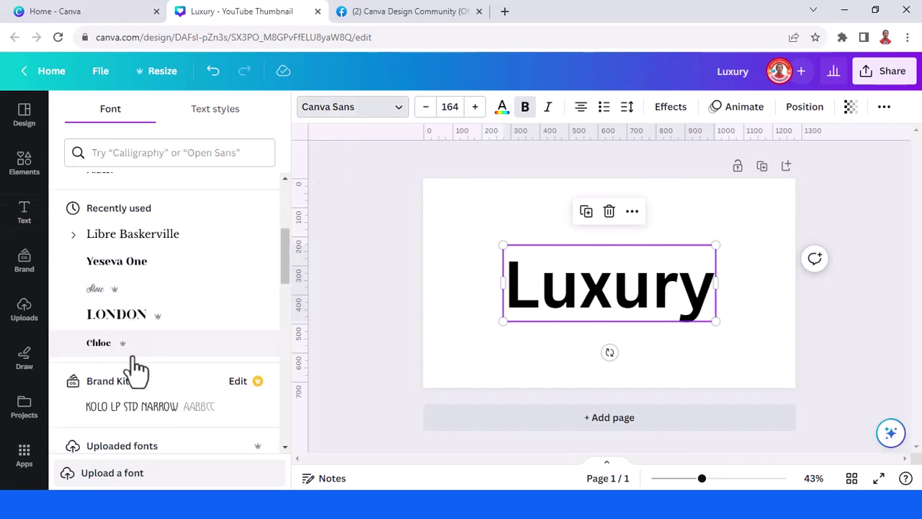
scroll(137, 369, "down", 2)
left_click(132, 152)
type("gran")
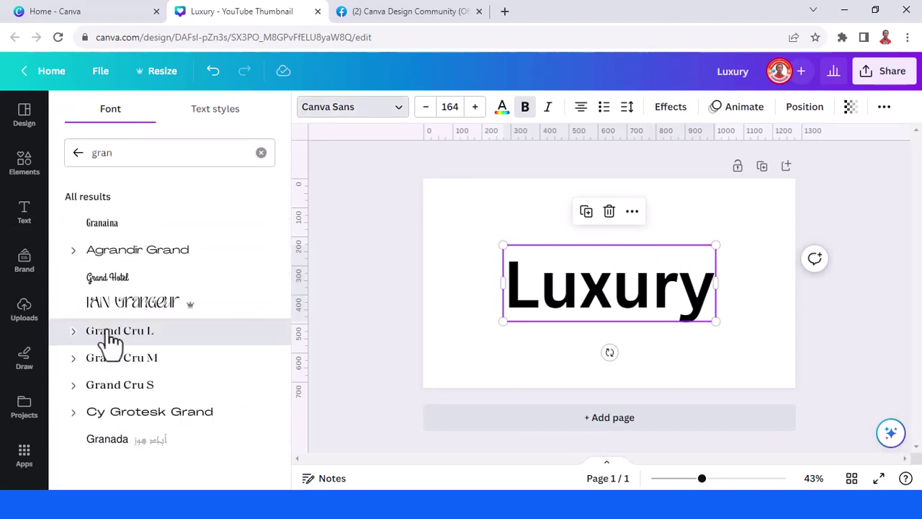
left_click(112, 339)
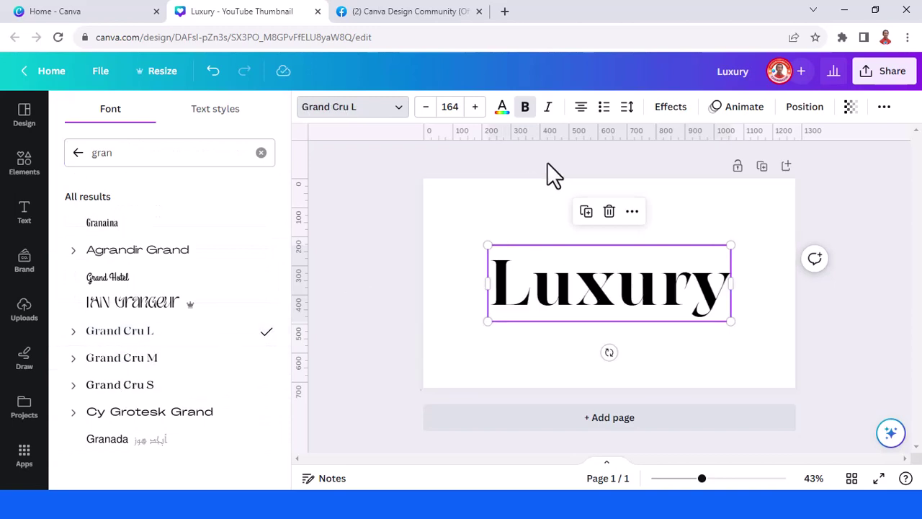
left_click(548, 108)
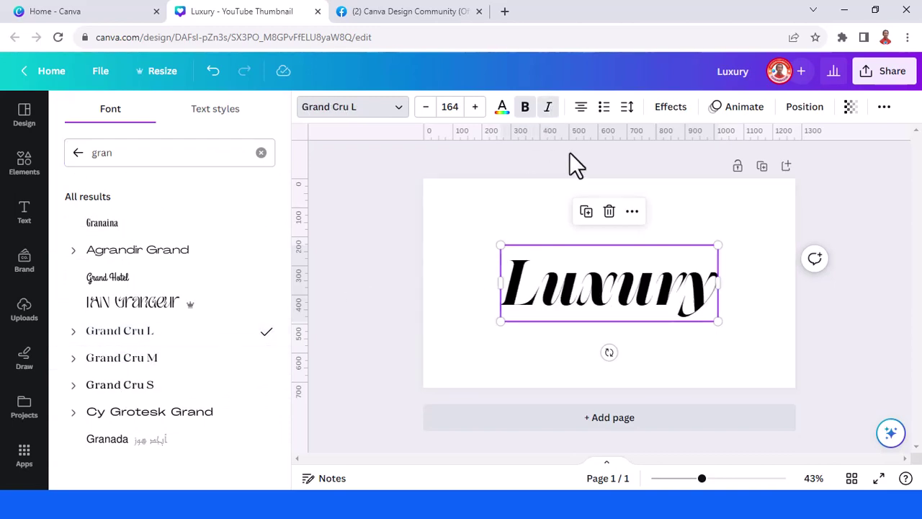
Add a square shape stretched into a rectangle over the text and sent behind it
left_click(24, 213)
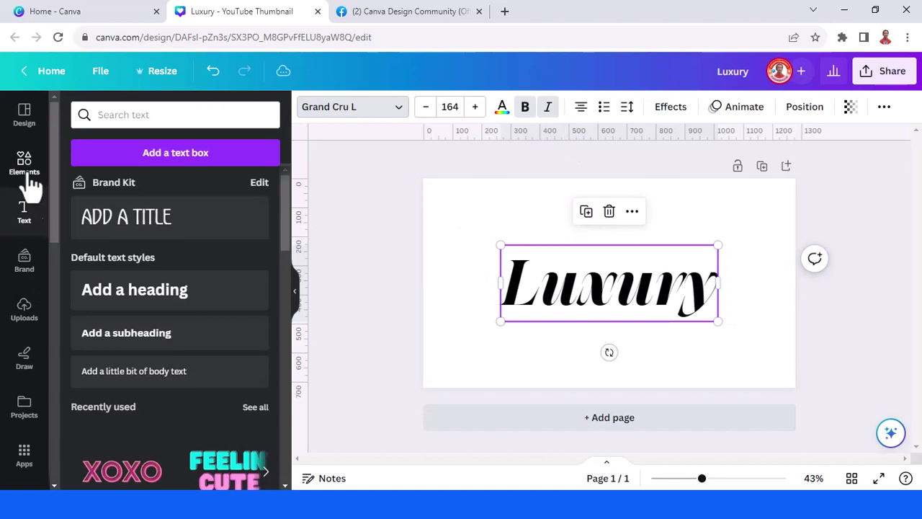
left_click(26, 173)
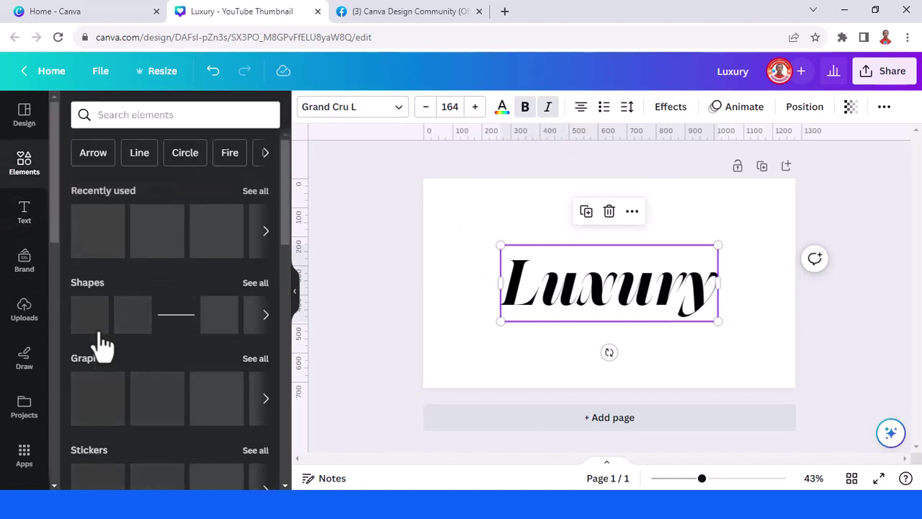
left_click(89, 320)
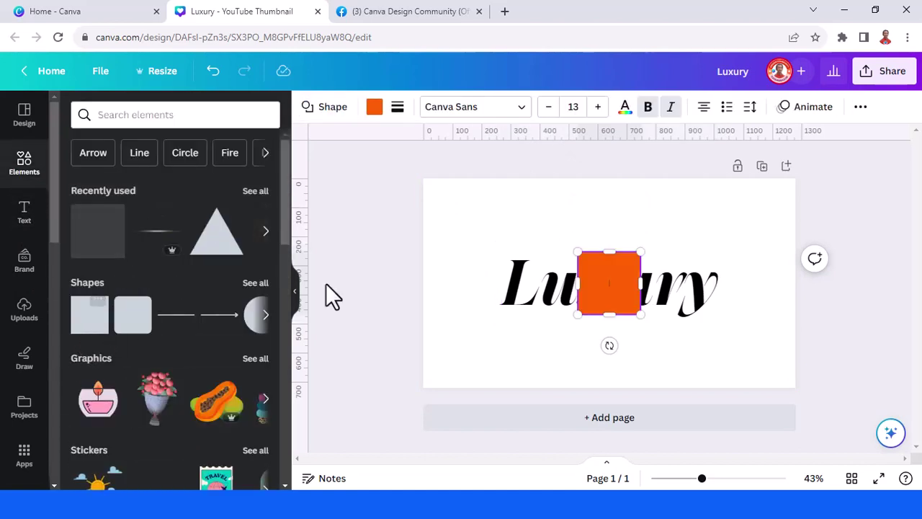
left_click_drag(578, 283, 483, 283)
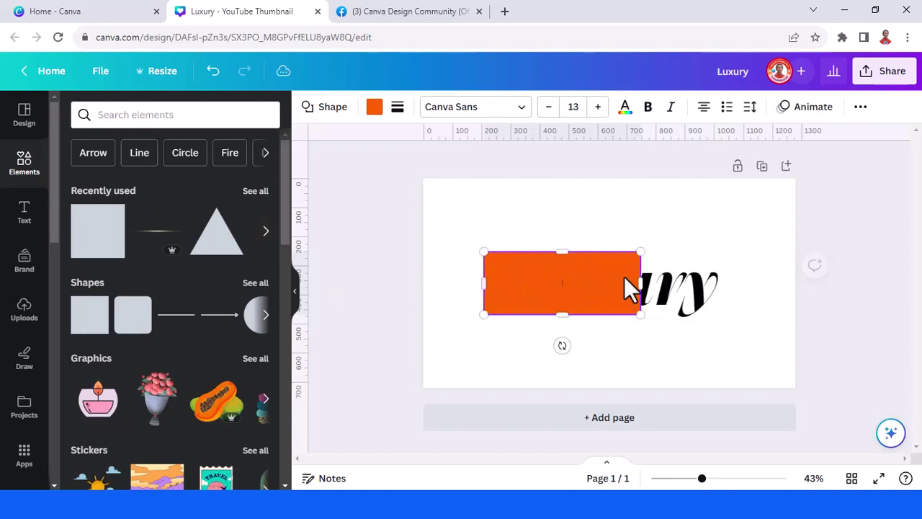
left_click_drag(638, 281, 730, 284)
right_click(580, 285)
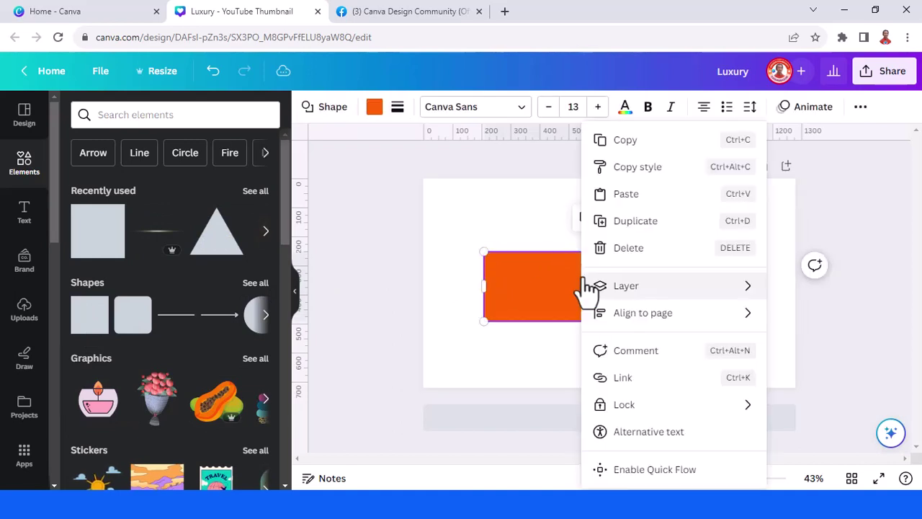
key("ctrl+[")
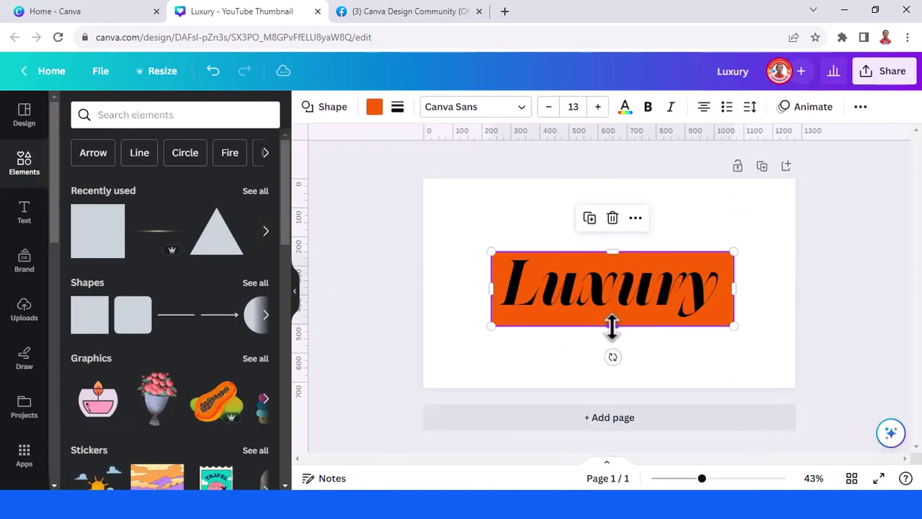
Make the Luxury text white
left_click(637, 295)
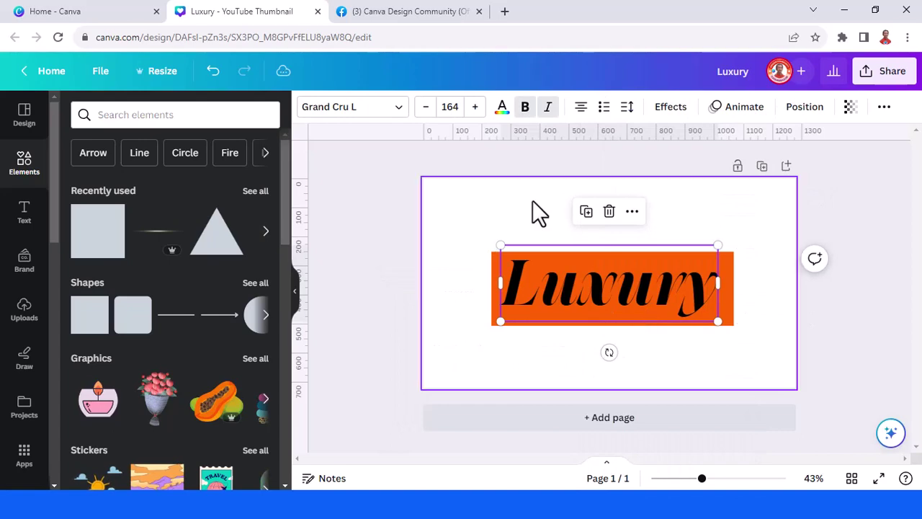
left_click(502, 108)
left_click(188, 190)
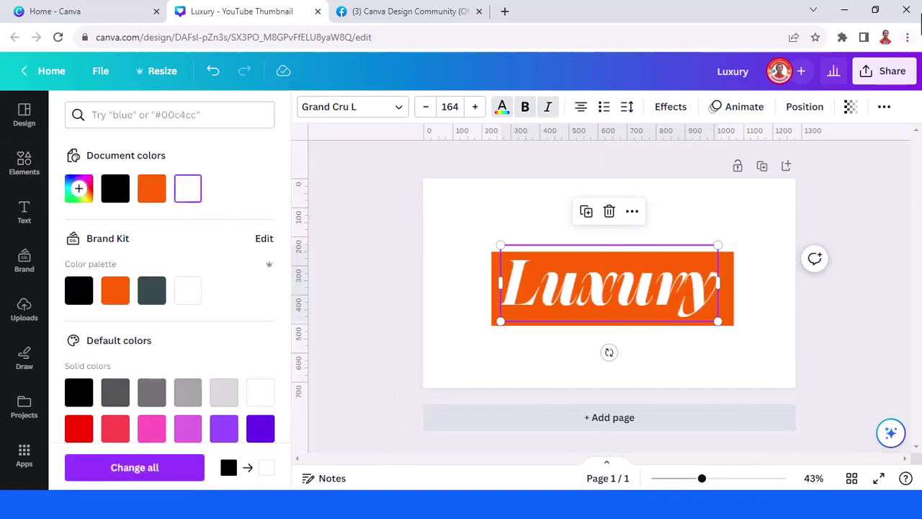
Download the design as a PNG and add a blank second page
left_click(887, 71)
left_click(720, 411)
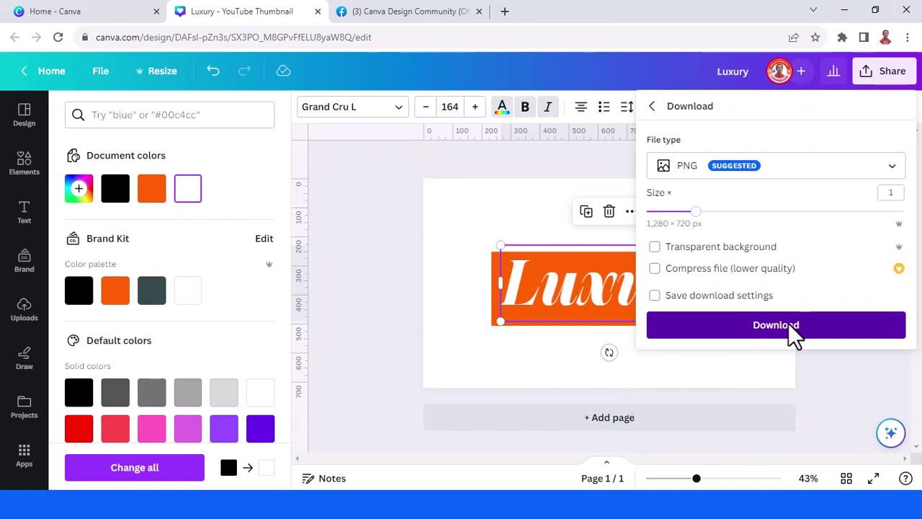
left_click(788, 324)
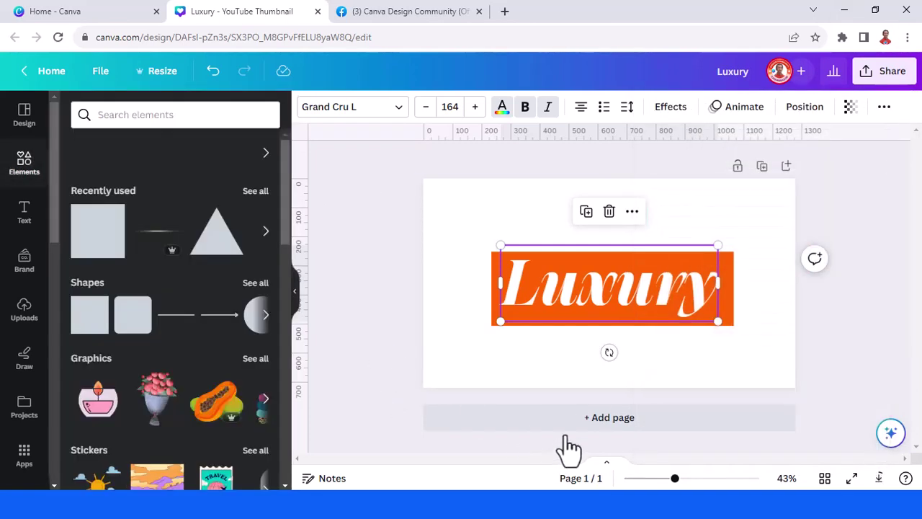
left_click(579, 429)
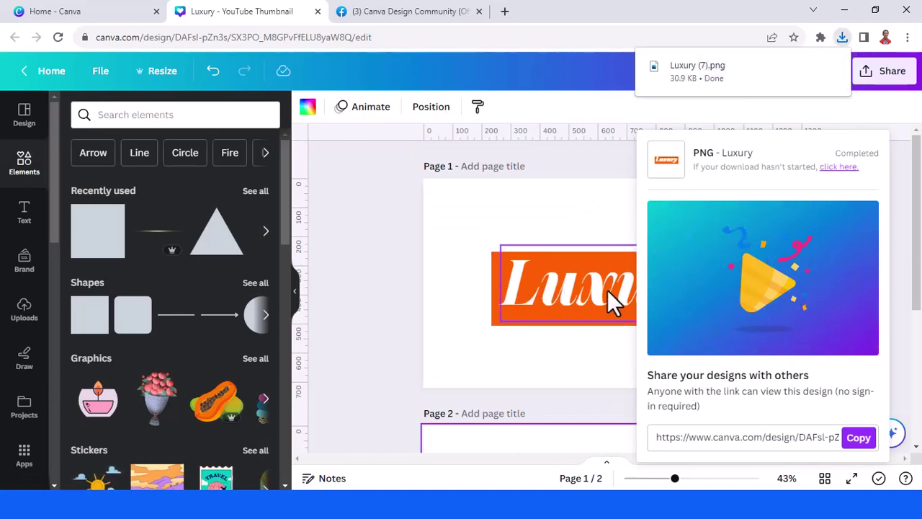
Drag the downloaded Luxury (7).png from Chrome's downloads onto page two
left_click(393, 244)
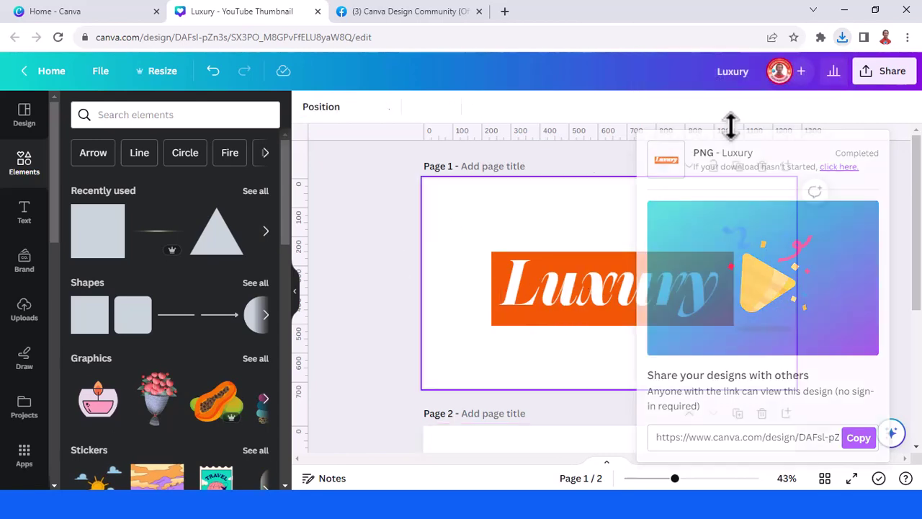
left_click(840, 39)
left_click_drag(738, 99, 504, 446)
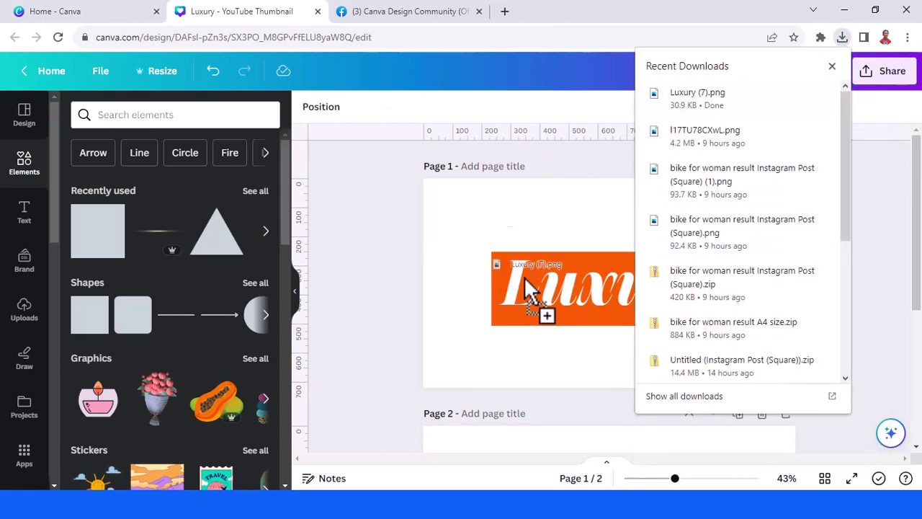
scroll(518, 350, "down", 2)
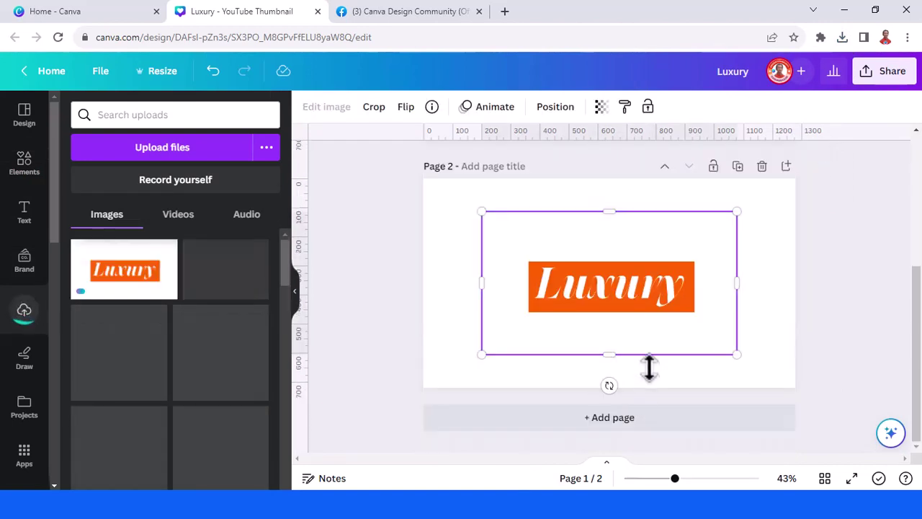
Set page two's background colour to black
left_click(765, 224)
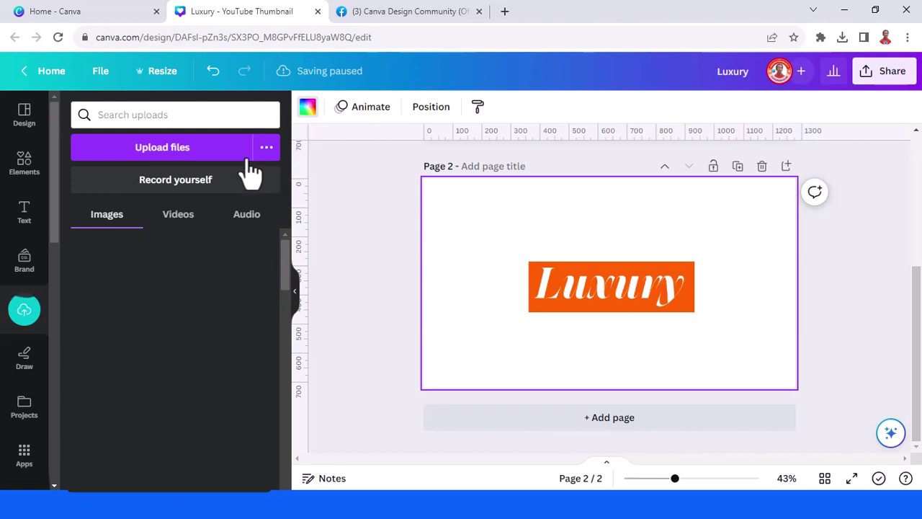
left_click(308, 107)
left_click(115, 188)
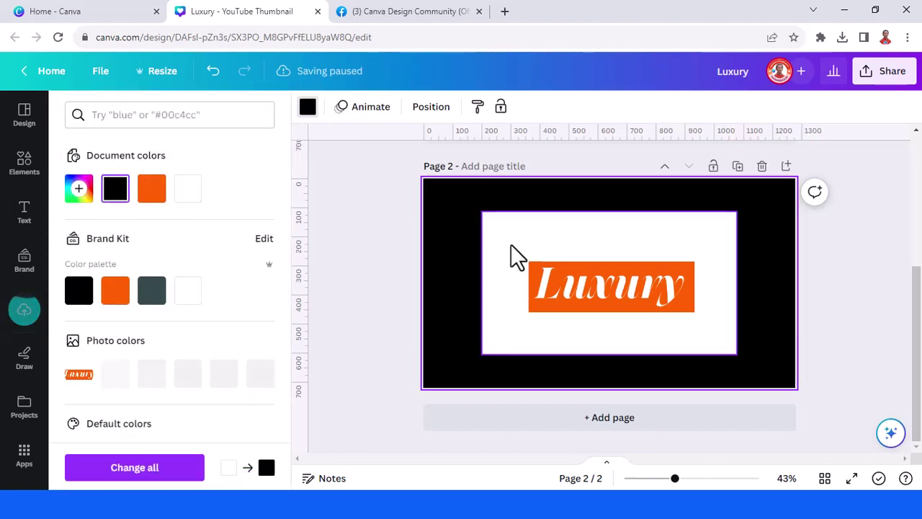
Remove the white background from the Luxury image
left_click(543, 251)
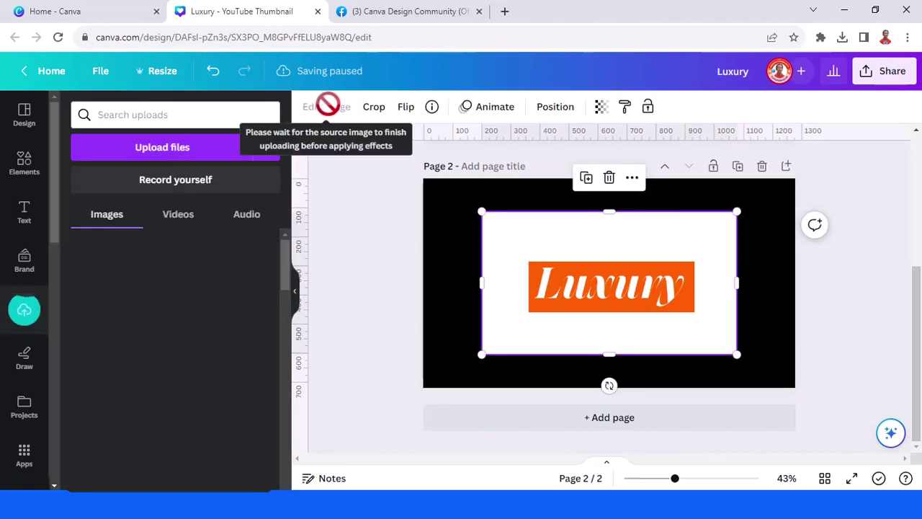
left_click(355, 123)
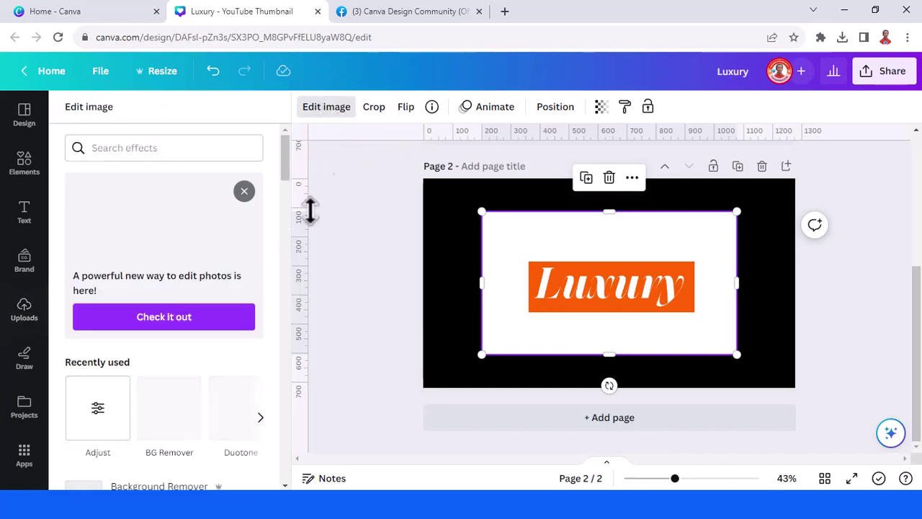
left_click(154, 429)
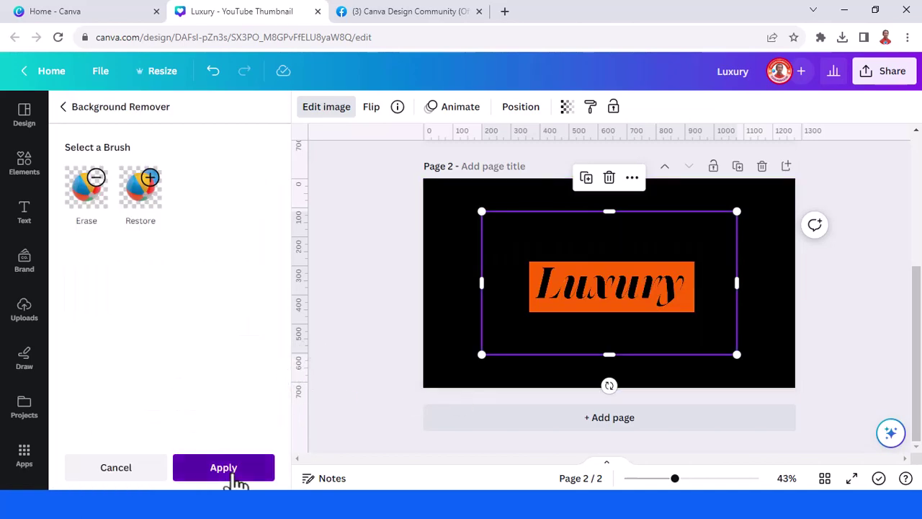
left_click(232, 474)
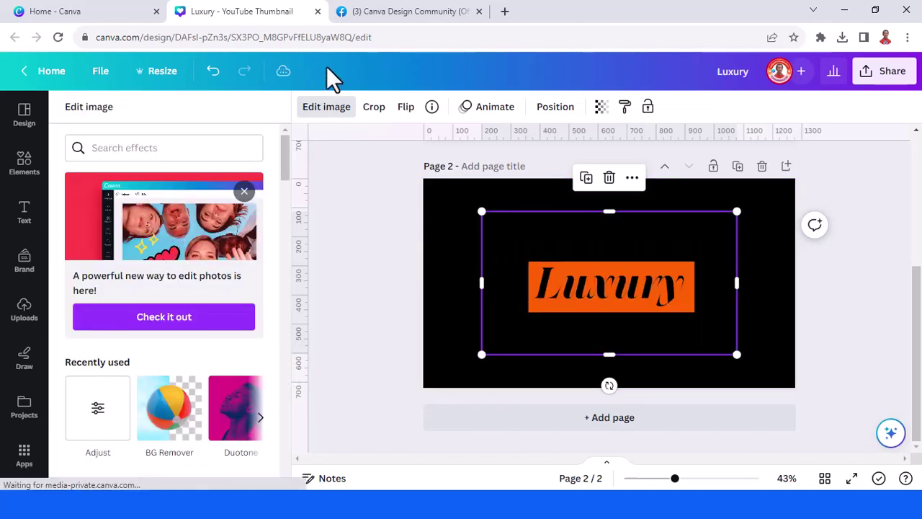
Enlarge the Luxury image to span the page width and crop its top edge down
left_click_drag(482, 353, 424, 387)
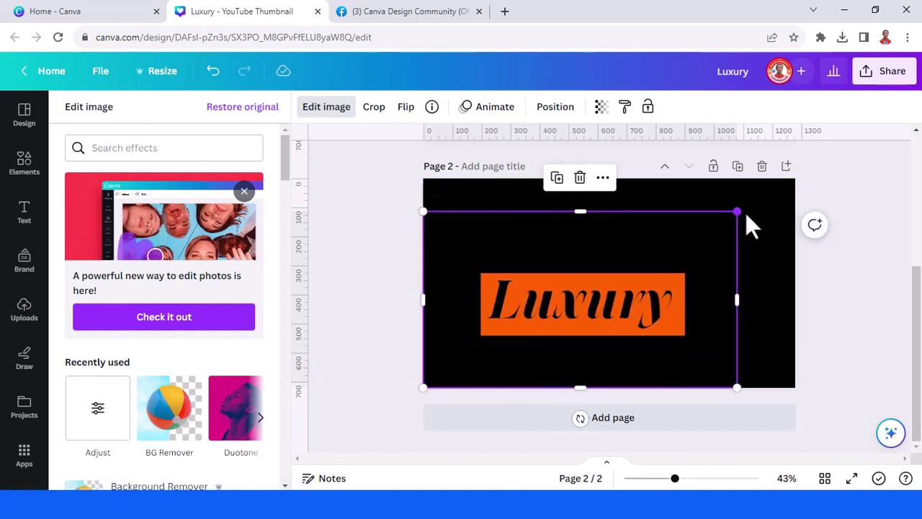
left_click_drag(747, 213, 793, 181)
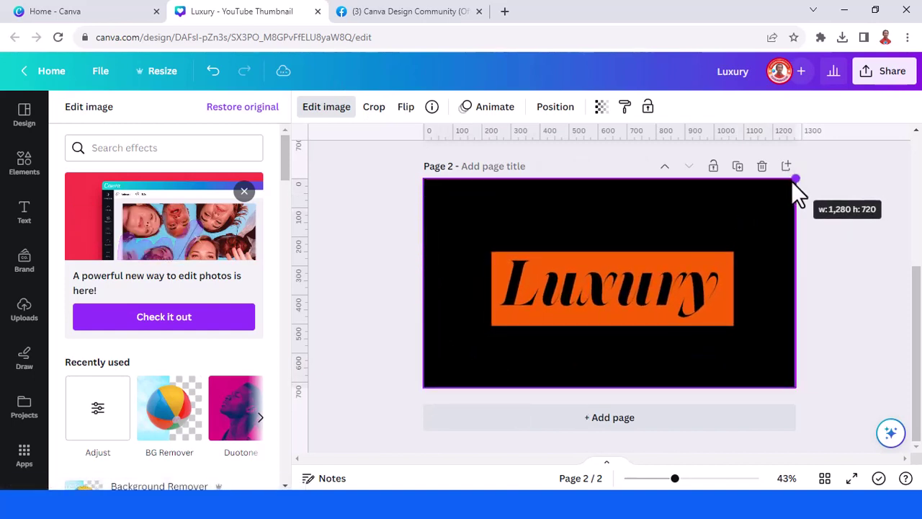
left_click_drag(610, 180, 591, 220)
Add the Golden Plate graphic from recently used elements to page two
left_click(22, 167)
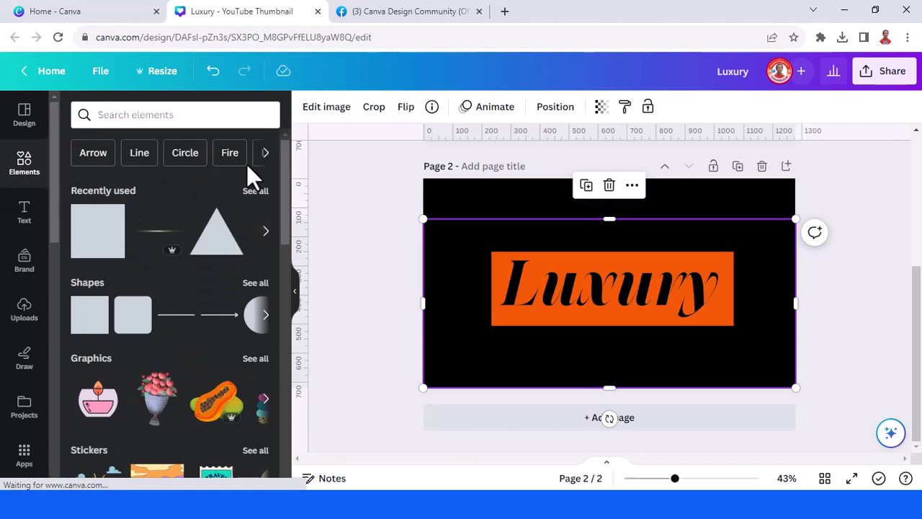
left_click(254, 193)
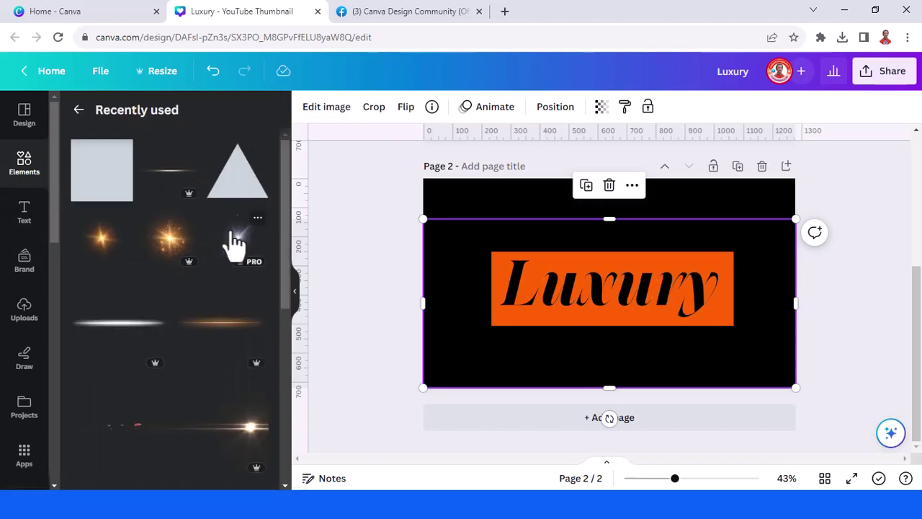
scroll(216, 273, "down", 2)
scroll(212, 282, "down", 2)
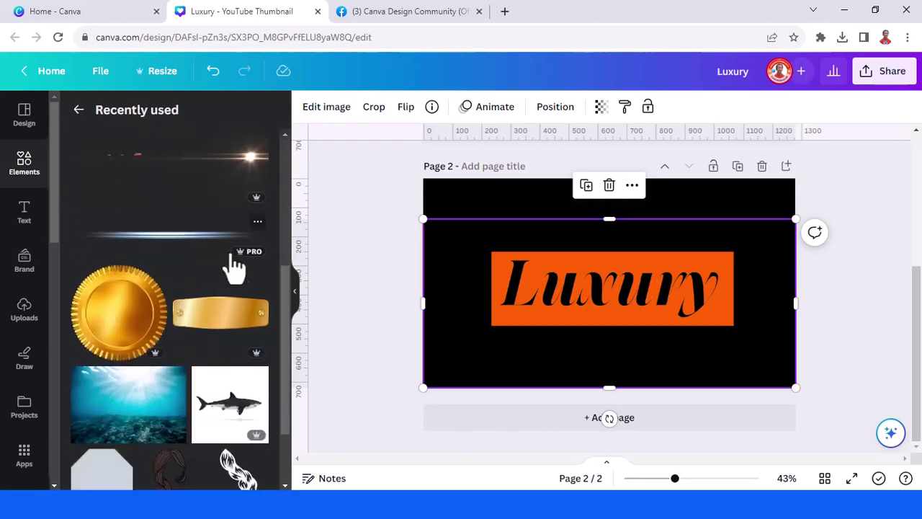
mouse_move(119, 312)
left_click(126, 338)
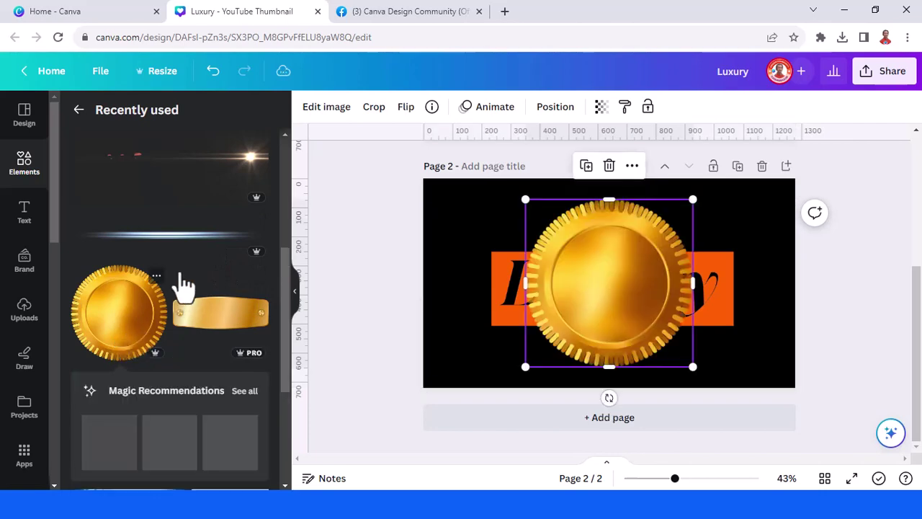
left_click(156, 276)
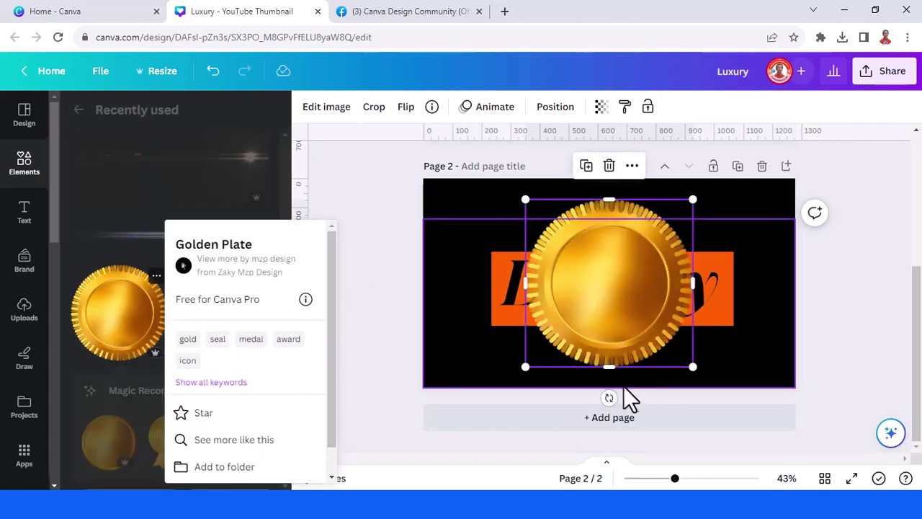
Rotate, enlarge and centre the gold graphic, cropping its top to the orange bar
mouse_move(609, 399)
left_mouse_down()
mouse_move(724, 297)
mouse_move(731, 282)
mouse_move(723, 280)
left_mouse_up()
left_click_drag(695, 365, 864, 450)
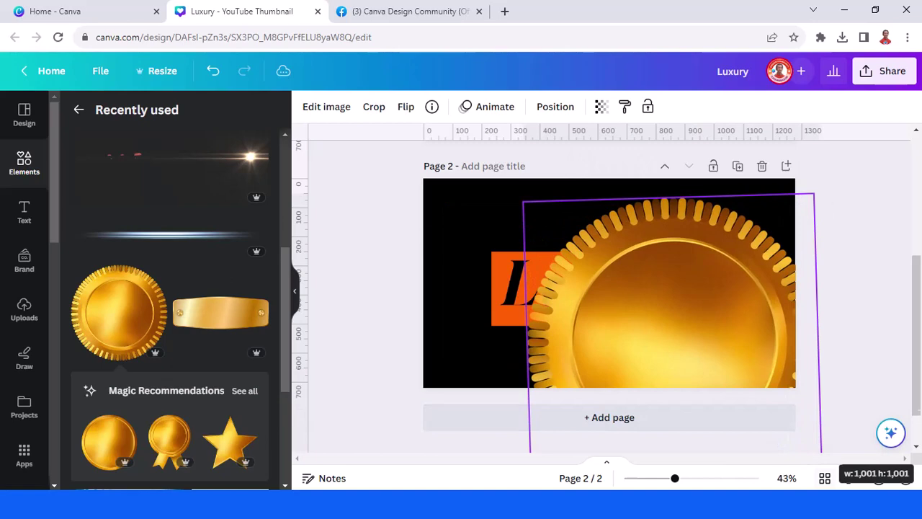
left_click_drag(753, 333, 658, 294)
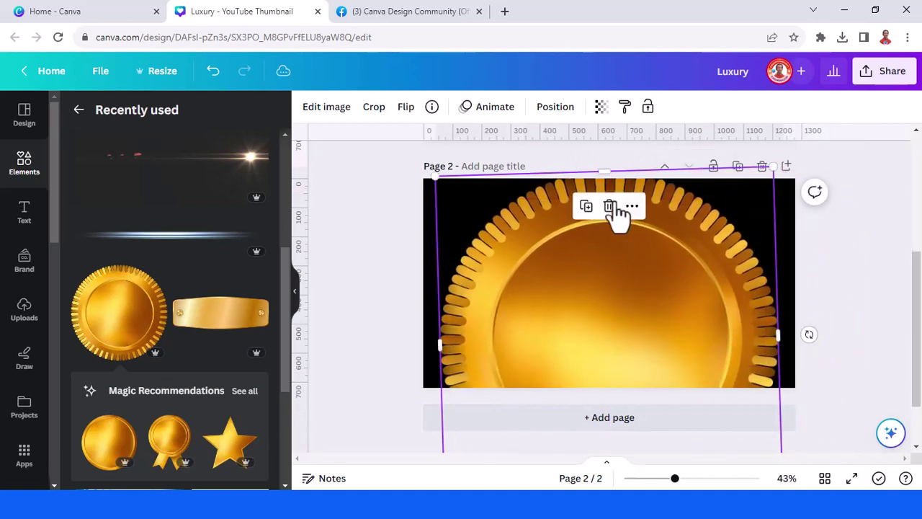
left_click_drag(604, 170, 591, 253)
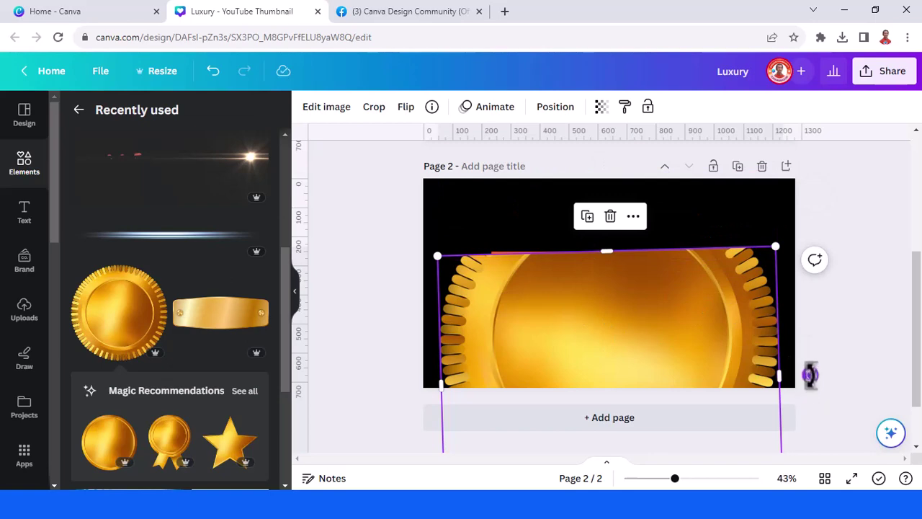
left_click_drag(811, 375, 810, 381)
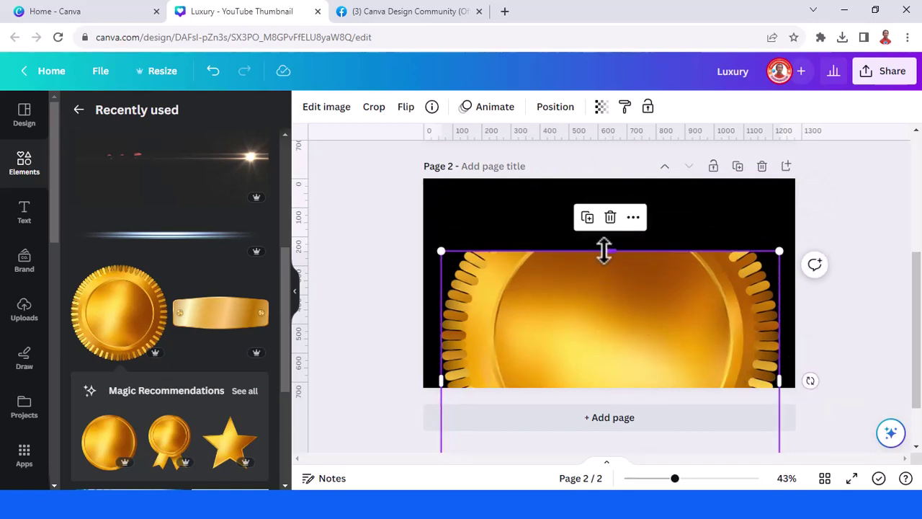
mouse_move(604, 251)
left_mouse_down()
mouse_move(598, 273)
mouse_move(601, 256)
left_mouse_up()
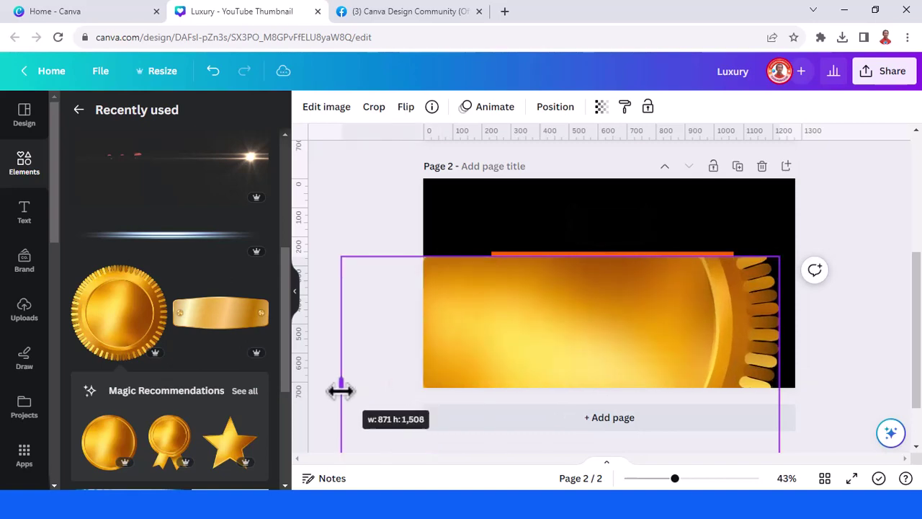
Trim the gold graphic's left, right and bottom edges to match the orange bar
mouse_move(439, 381)
left_mouse_down()
mouse_move(341, 389)
mouse_move(406, 378)
mouse_move(491, 380)
mouse_move(452, 383)
left_mouse_up()
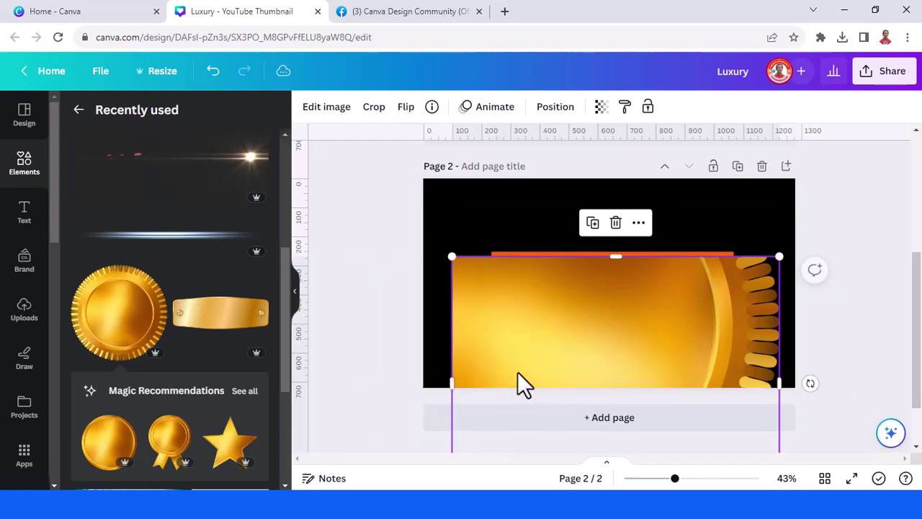
left_click_drag(523, 383, 559, 371)
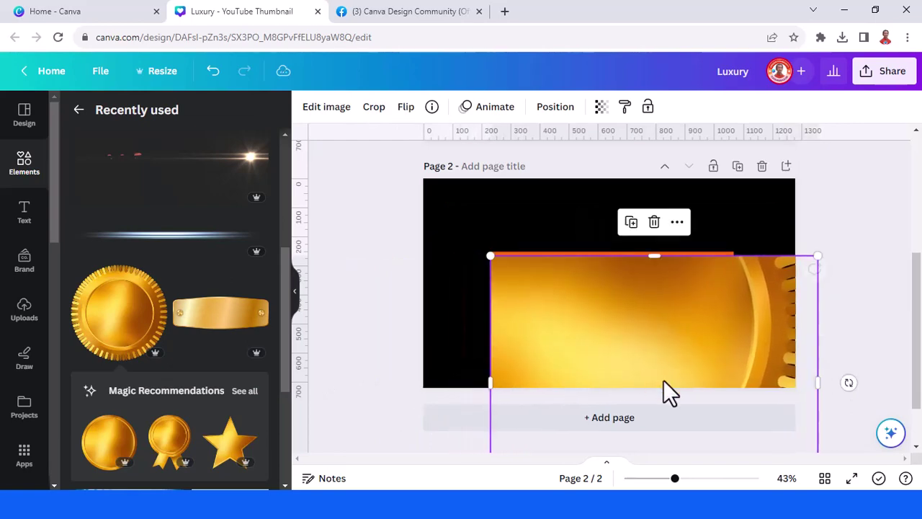
mouse_move(817, 375)
left_mouse_down()
mouse_move(714, 364)
mouse_move(724, 371)
left_mouse_up()
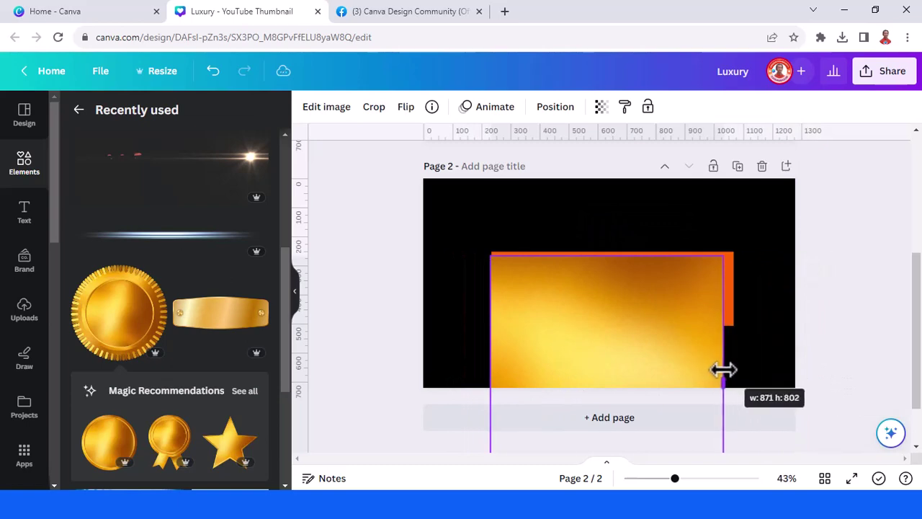
left_click_drag(490, 382, 498, 382)
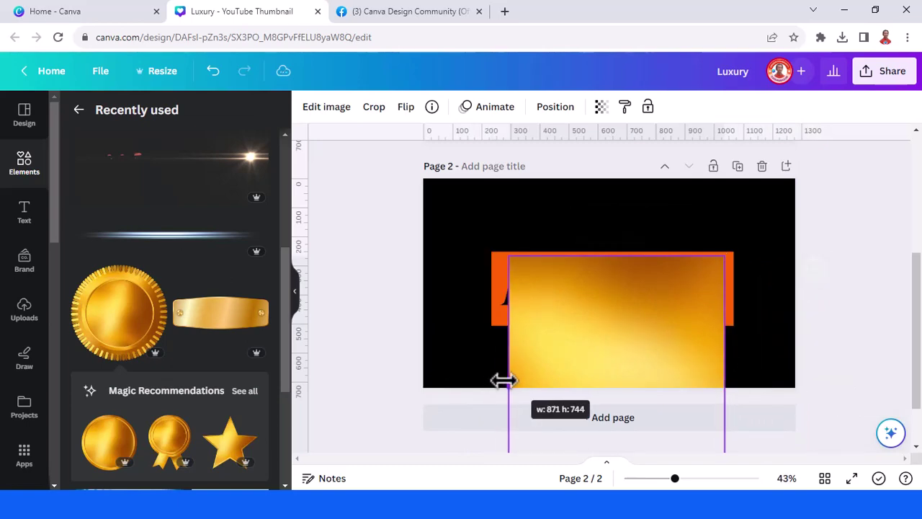
scroll(613, 436, "down", 2)
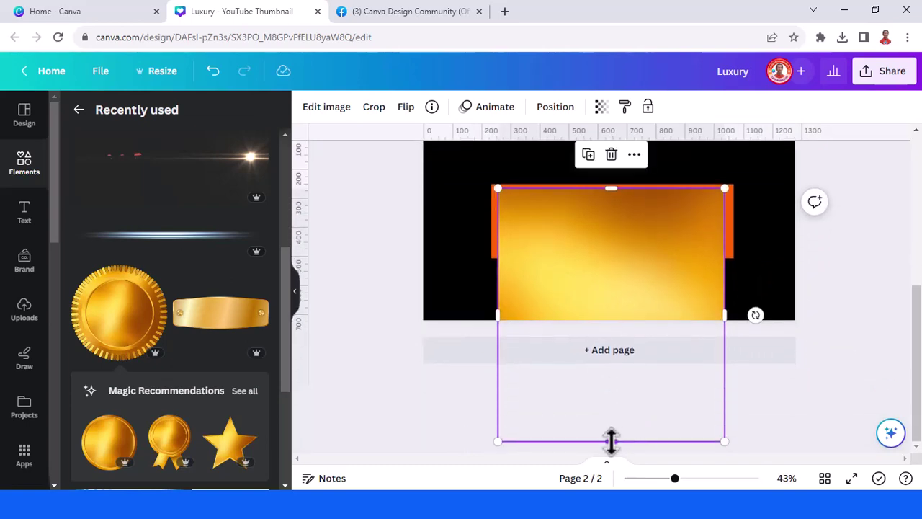
left_click_drag(610, 441, 585, 323)
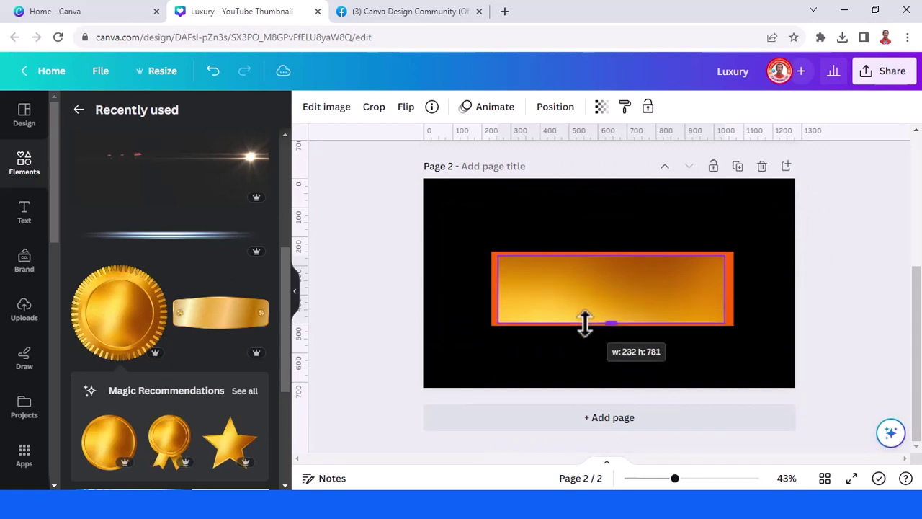
Send the gold texture to the back behind the Luxury image and deselect
right_click(604, 299)
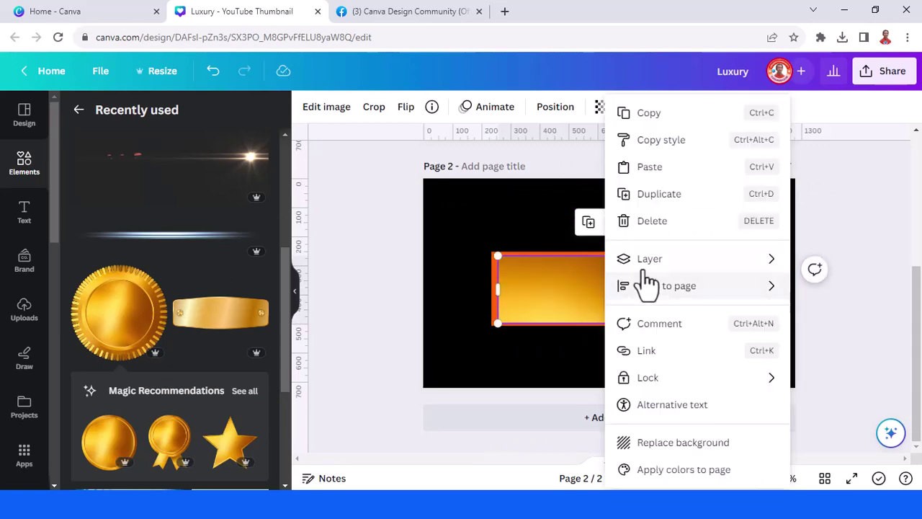
mouse_move(649, 259)
left_click(495, 345)
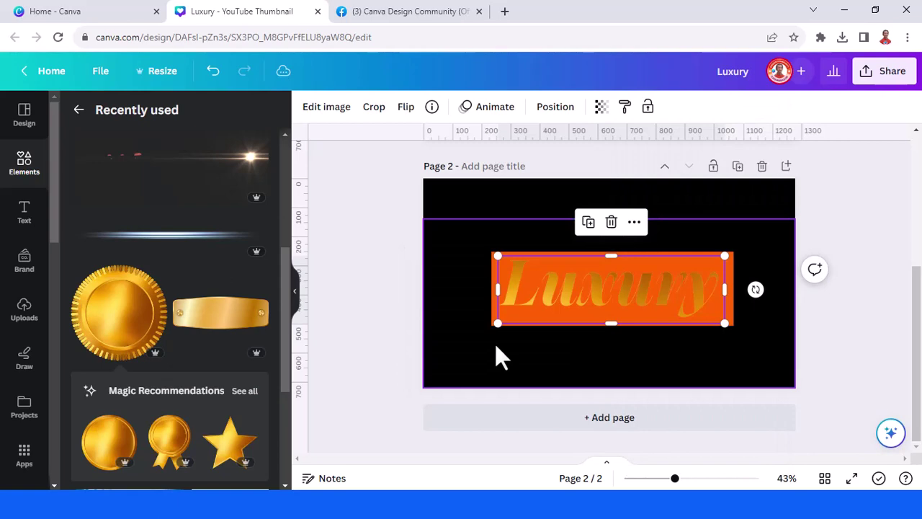
left_click(733, 196)
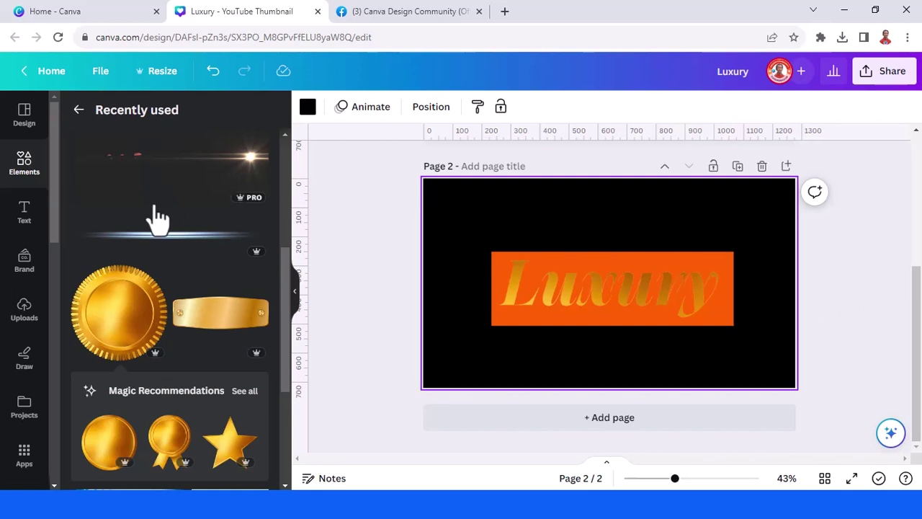
Add the yellow line light flare and shorten it from both ends
scroll(208, 230, "up", 4)
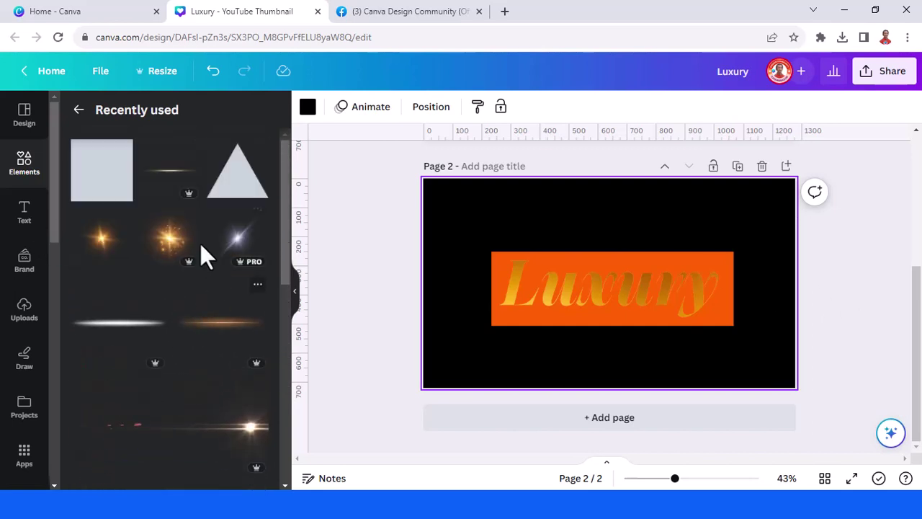
left_click(190, 151)
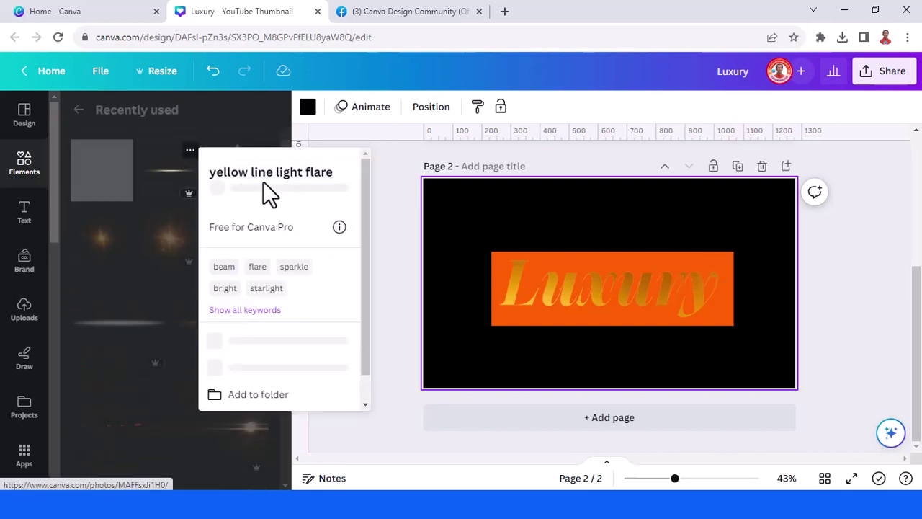
left_click(161, 188)
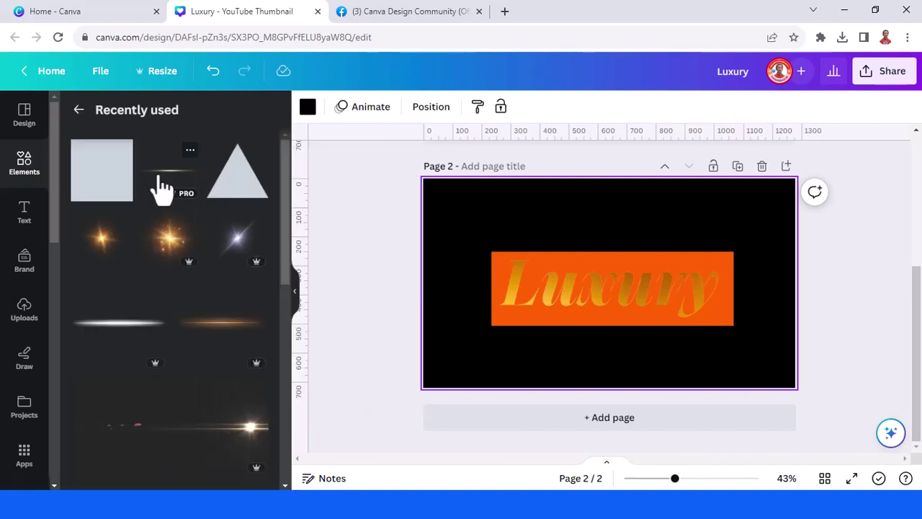
left_click(165, 173)
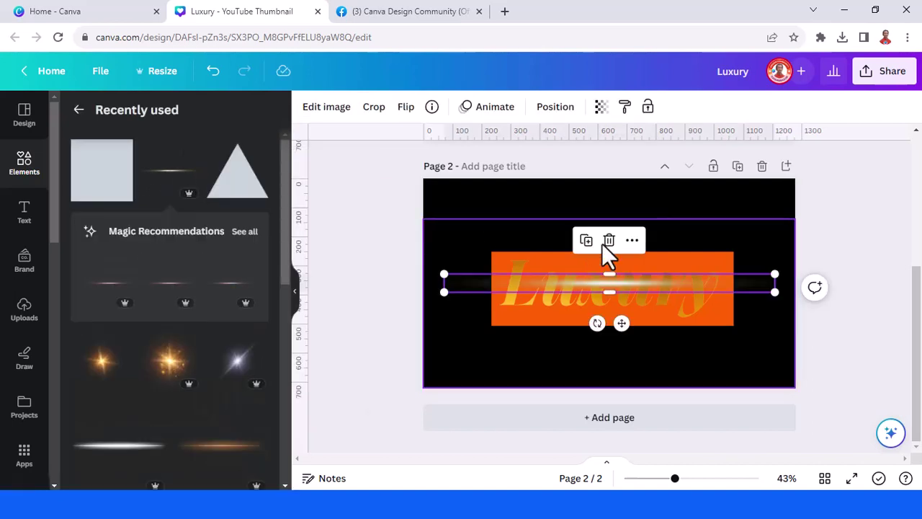
left_click_drag(443, 282, 530, 282)
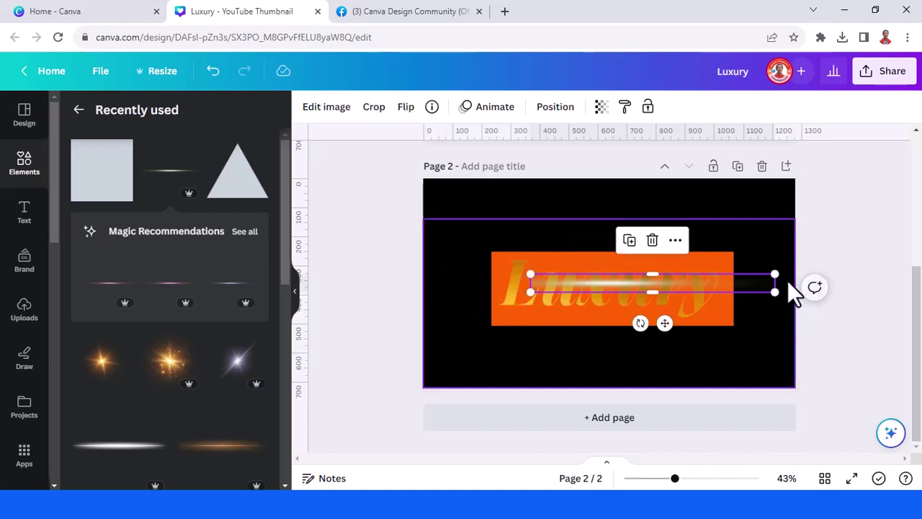
left_click_drag(775, 282, 712, 283)
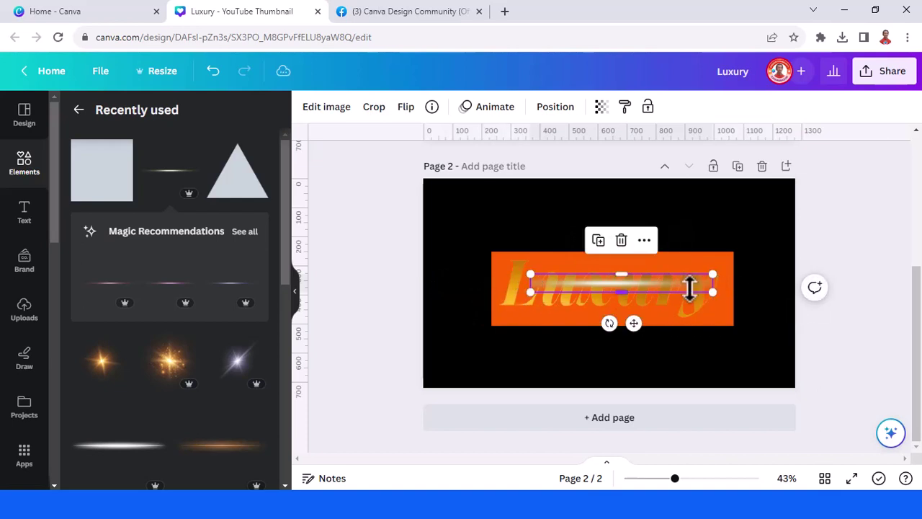
Stretch the flare across the Luxury text and tilt it about 3°
left_click_drag(632, 322, 550, 373)
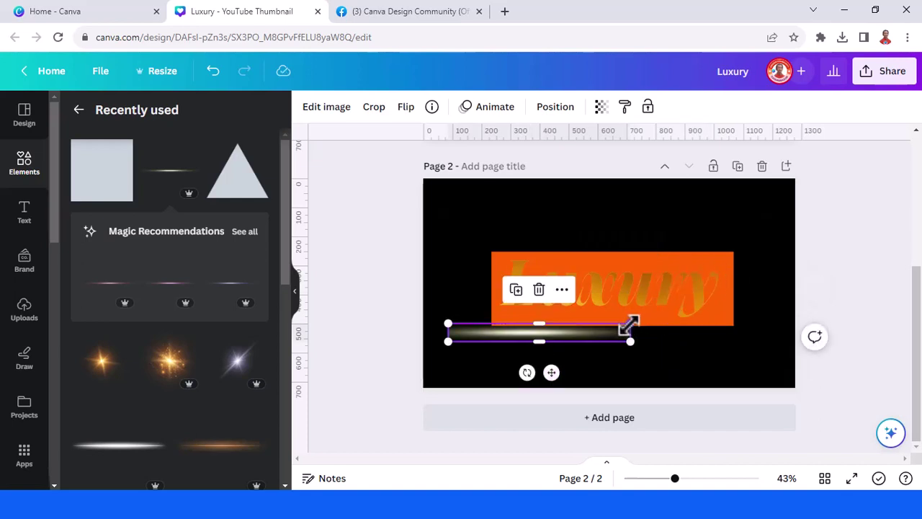
left_click_drag(630, 323, 857, 255)
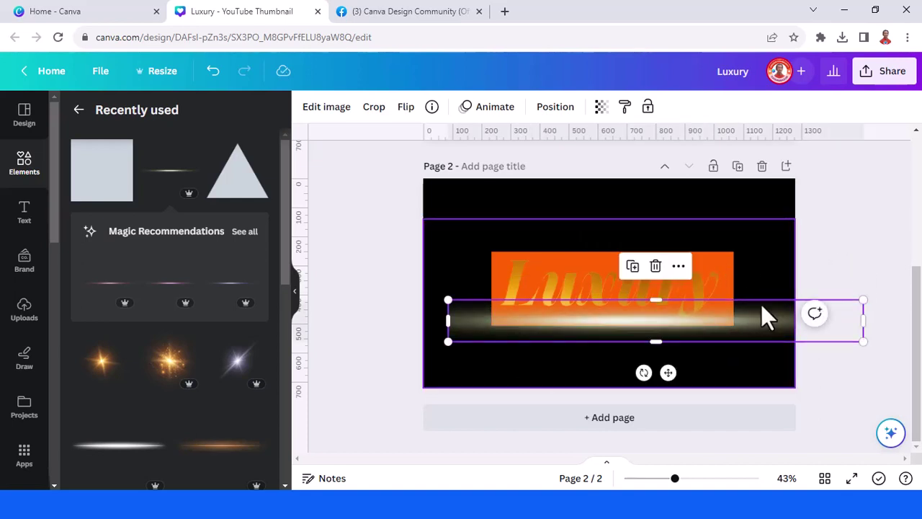
left_click_drag(740, 321, 726, 286)
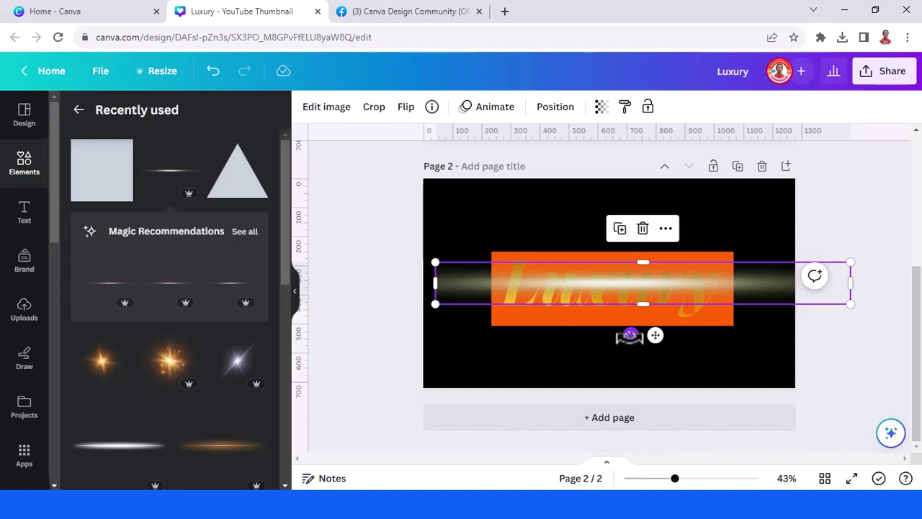
left_click_drag(630, 336, 627, 336)
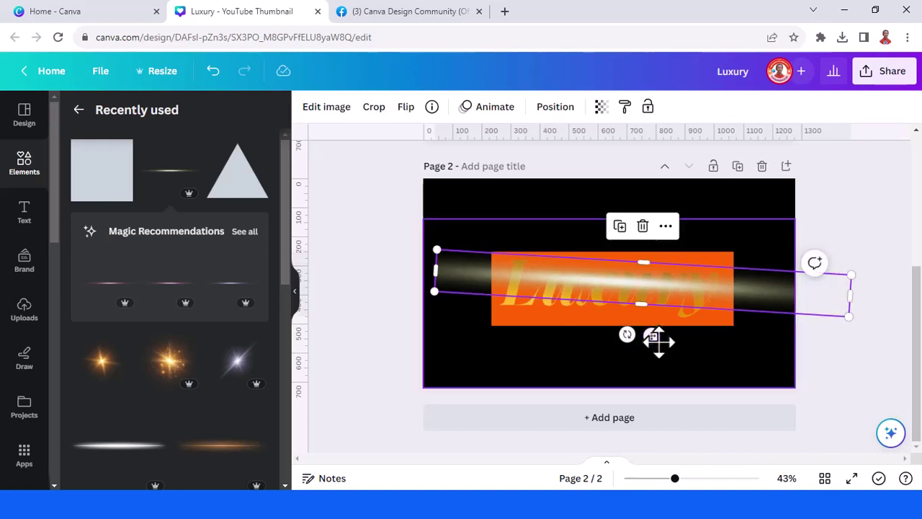
Send the light streak backward behind the Luxury block and zoom the view in
right_click(721, 285)
mouse_move(766, 259)
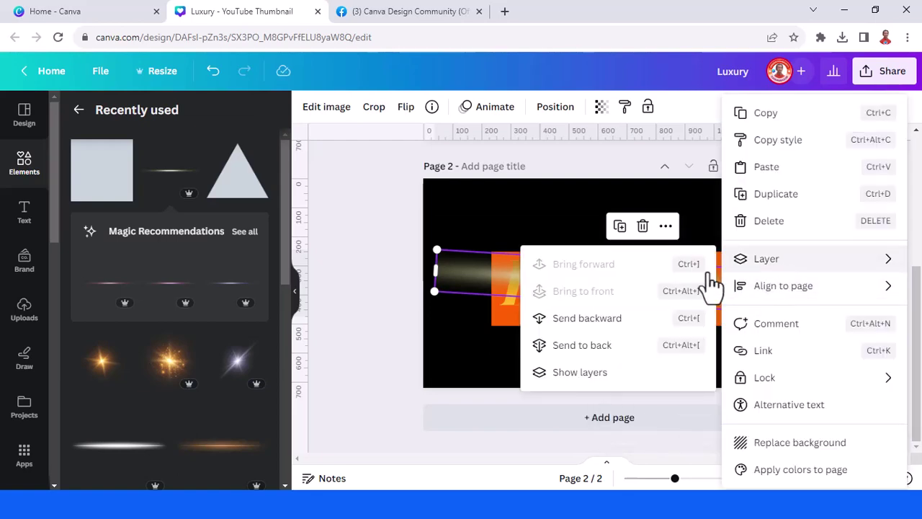
left_click(617, 322)
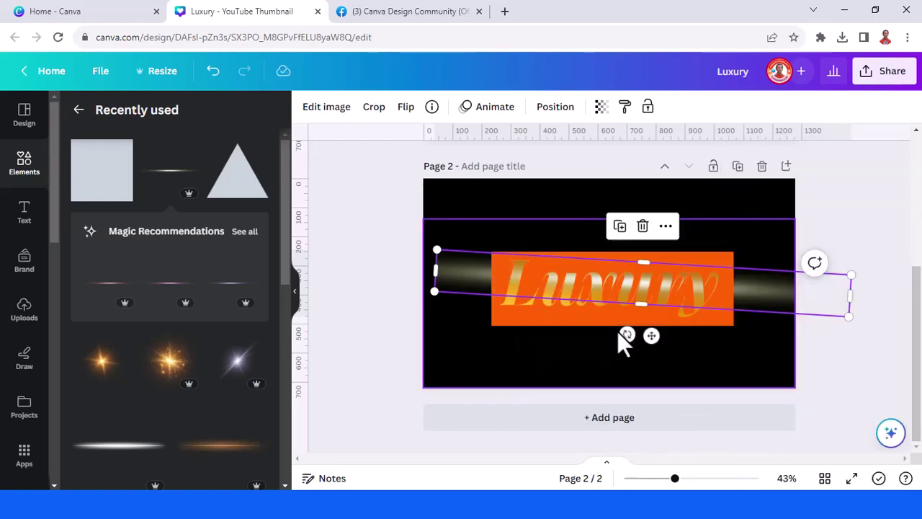
left_click_drag(674, 479, 694, 478)
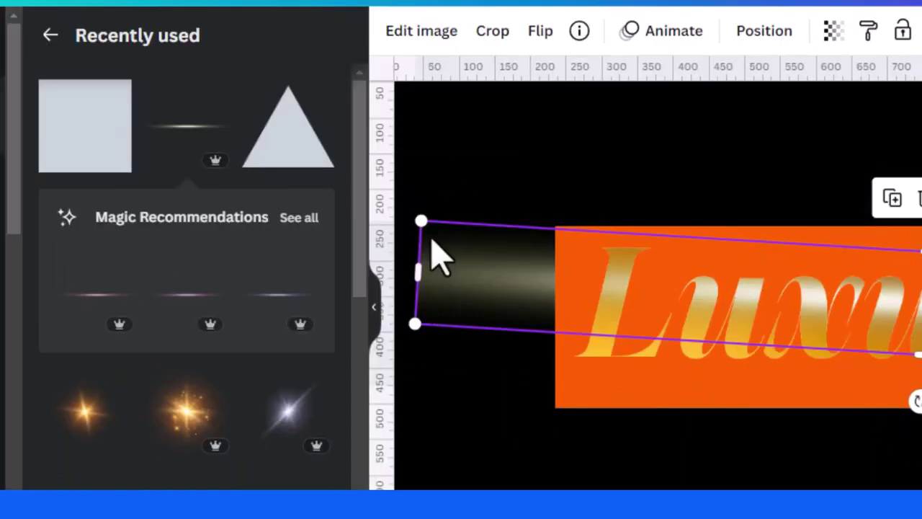
Adjust the streak to tint -36, saturation 87 and contrast 46
left_click(414, 61)
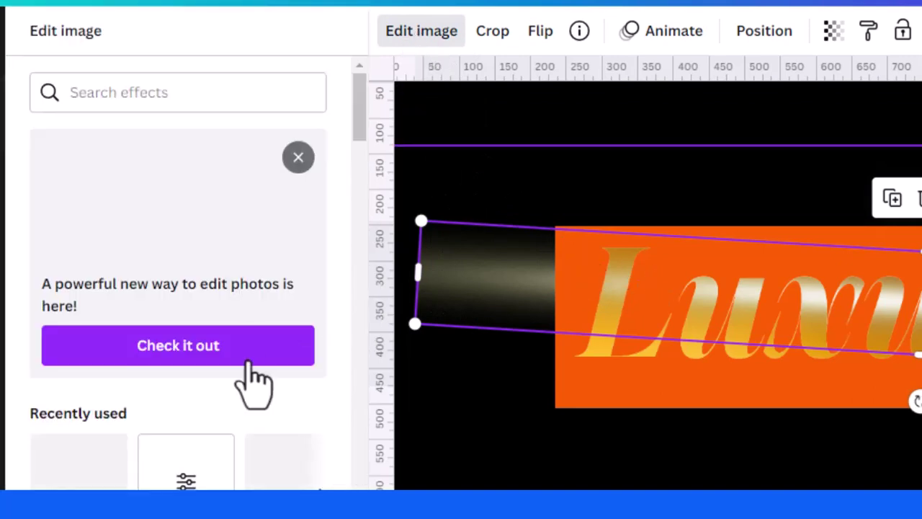
scroll(191, 477, "down", 2)
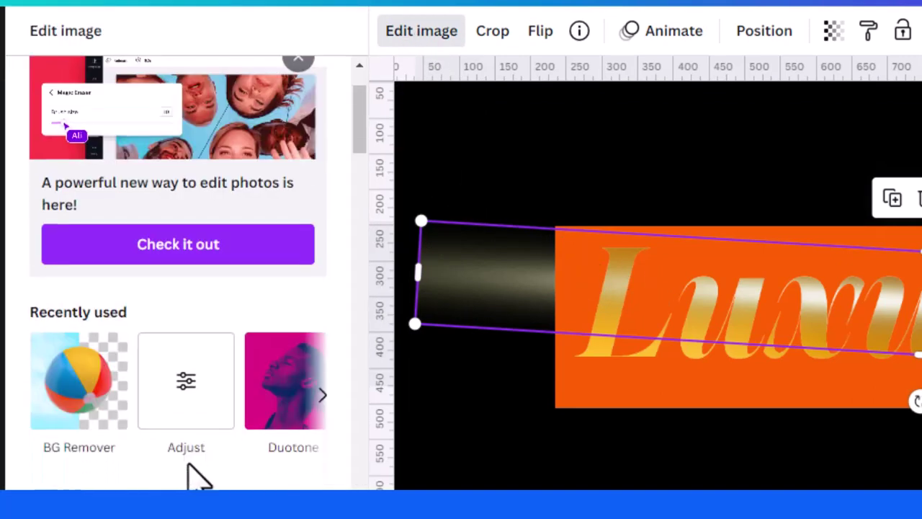
left_click(186, 396)
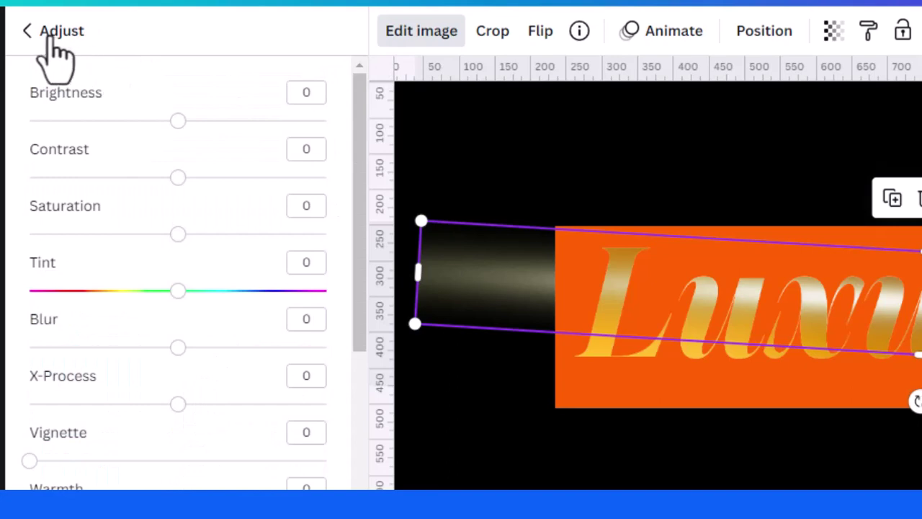
left_click_drag(178, 292, 124, 291)
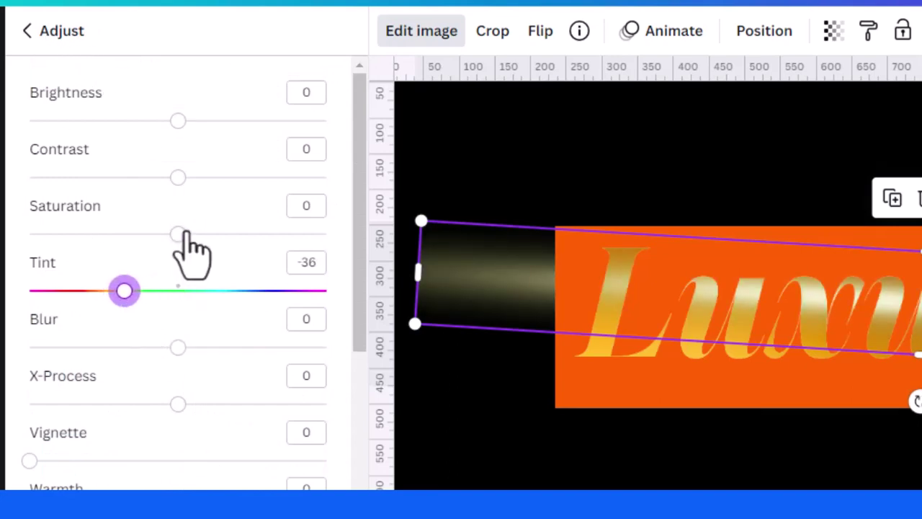
mouse_move(178, 235)
left_mouse_down()
mouse_move(364, 234)
mouse_move(350, 216)
mouse_move(306, 234)
left_mouse_up()
mouse_move(178, 177)
left_mouse_down()
mouse_move(298, 177)
mouse_move(223, 178)
mouse_move(245, 179)
left_mouse_up()
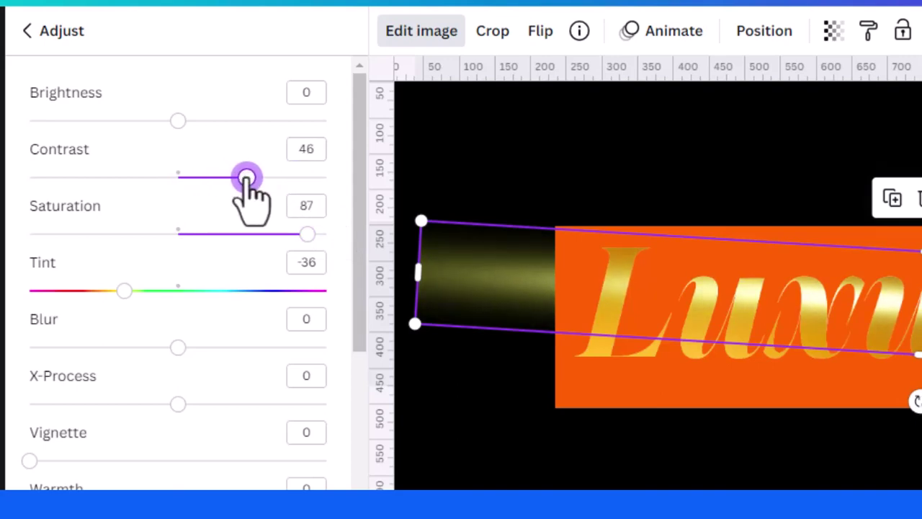
Resize and reposition the streak so it stretches across the Luxury text
left_click_drag(324, 277, 410, 269)
left_click_drag(407, 309, 325, 315)
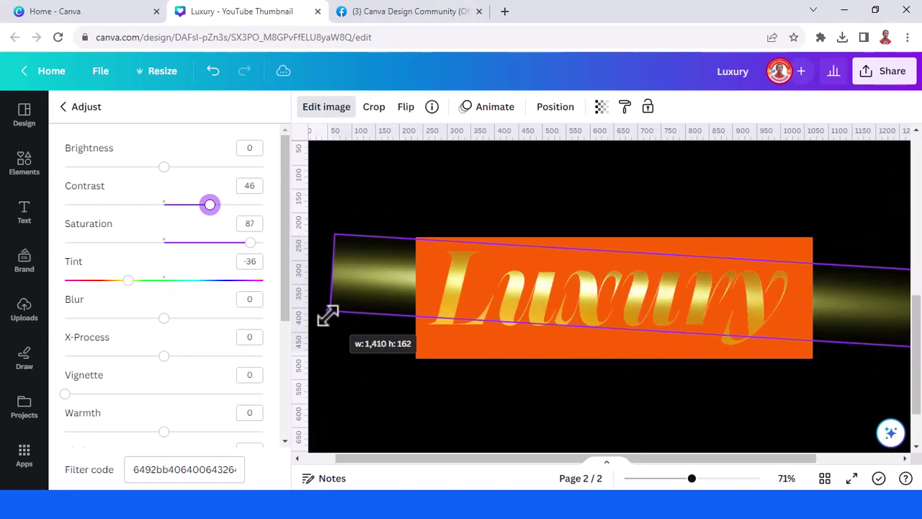
left_click_drag(379, 286, 442, 292)
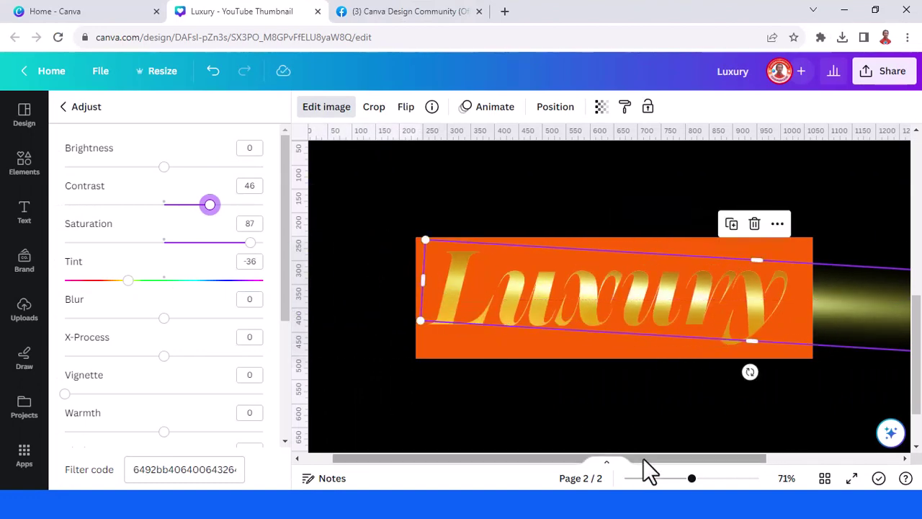
left_click_drag(643, 458, 778, 458)
left_click_drag(897, 324, 763, 315)
scroll(735, 323, "down", 3)
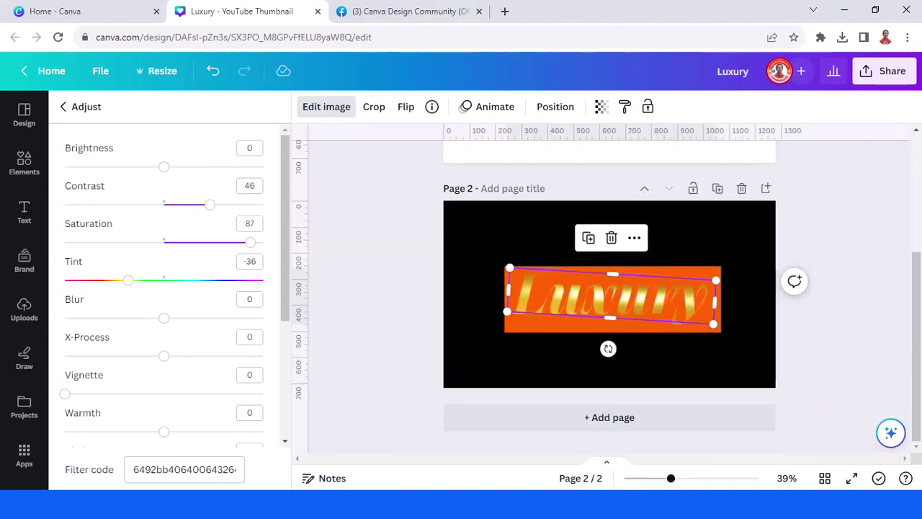
Set page 2's background to the orange document colour matching the Luxury image
left_click(718, 226)
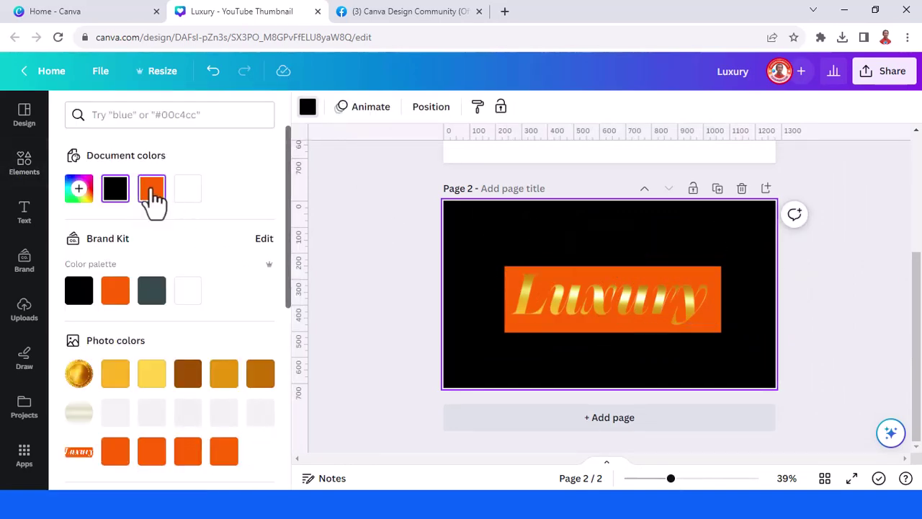
left_click(153, 196)
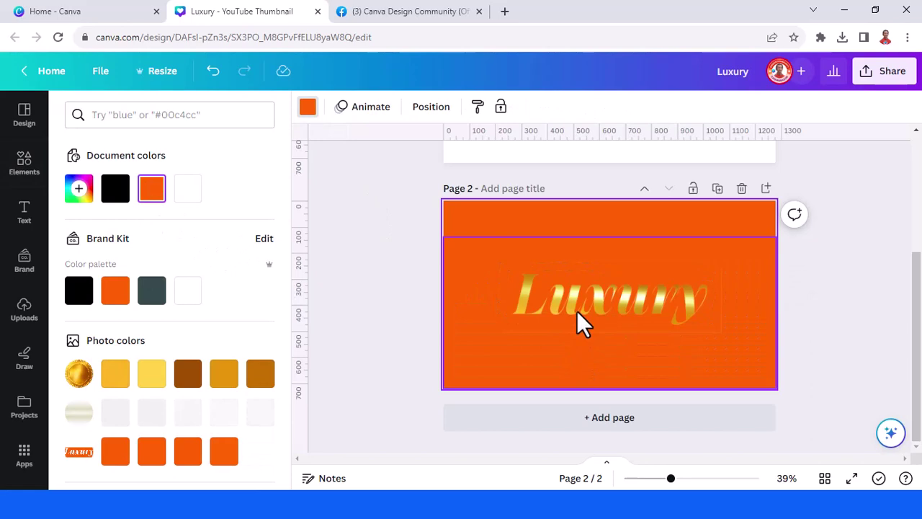
left_click_drag(672, 478, 687, 479)
Crop the Luxury image tightly around the gold lettering from all four edges
left_click(636, 353)
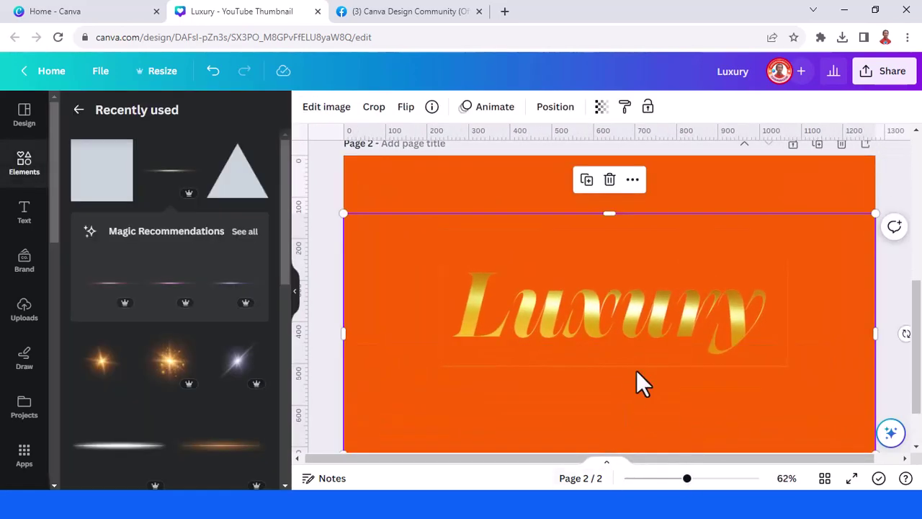
scroll(630, 360, "down", 1)
left_click_drag(613, 391, 596, 302)
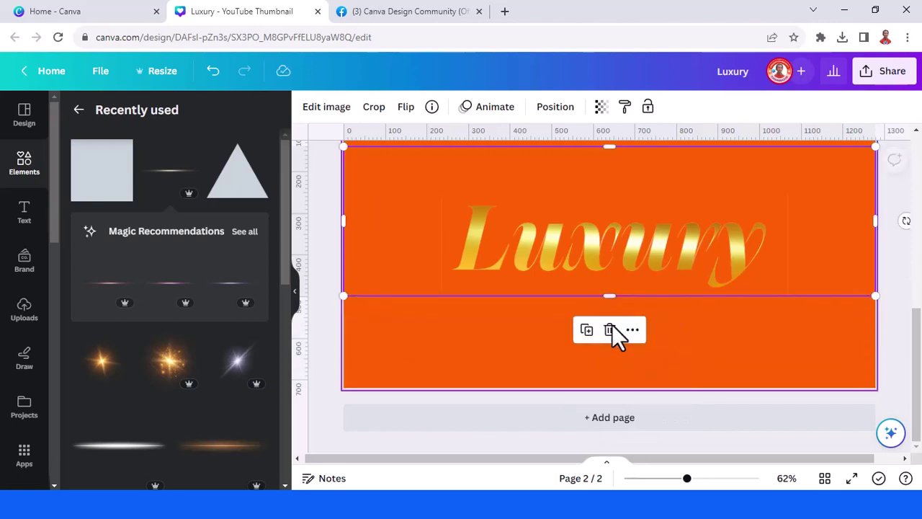
left_click(714, 338)
left_click(742, 255)
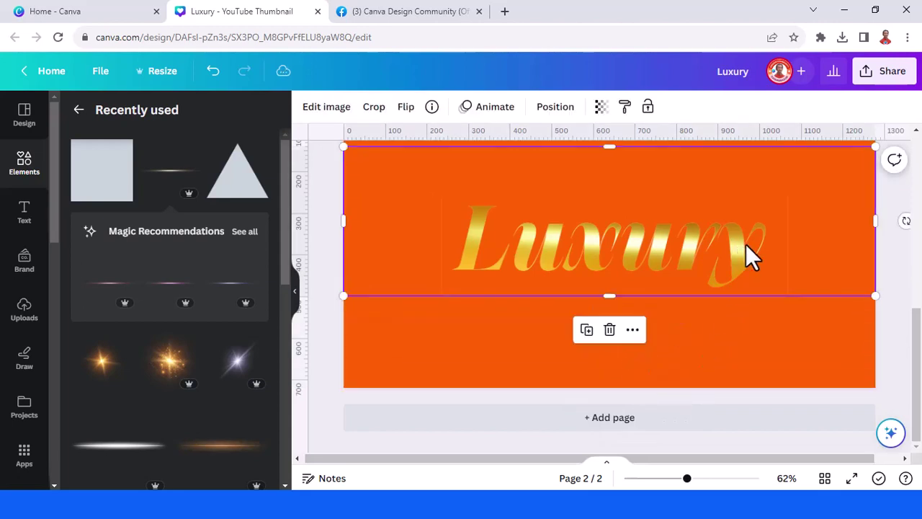
left_click_drag(865, 223, 785, 250)
left_click_drag(341, 223, 442, 243)
left_click_drag(620, 148, 627, 196)
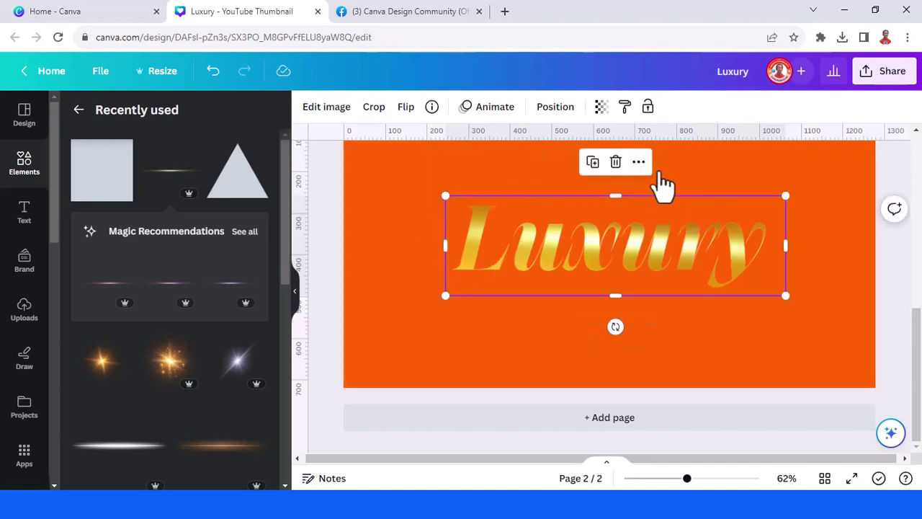
left_click(690, 173)
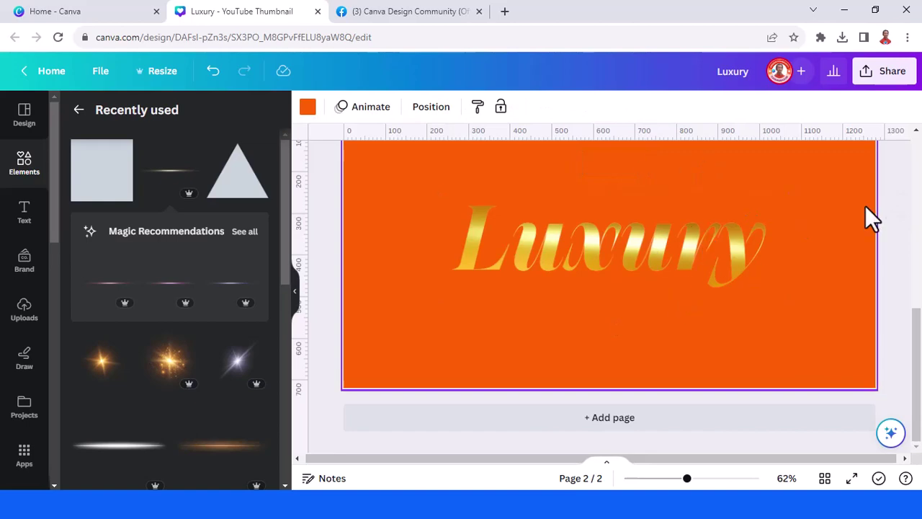
Download page 2 alone as a PNG, then add a blank third page
left_click(887, 71)
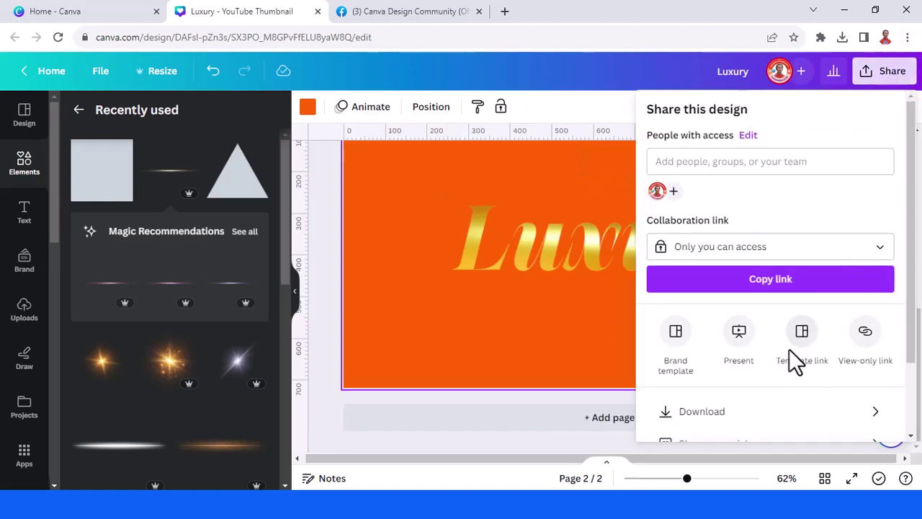
left_click(857, 411)
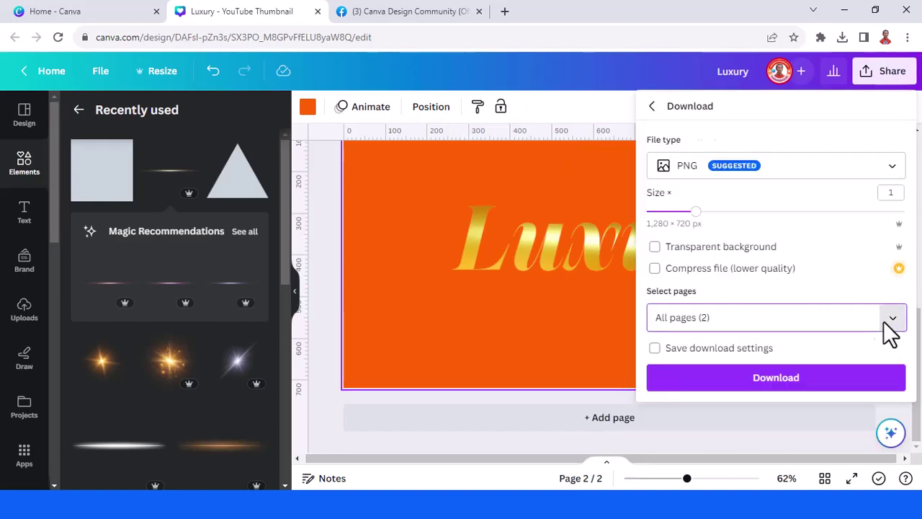
left_click(888, 318)
left_click(767, 151)
left_click(699, 223)
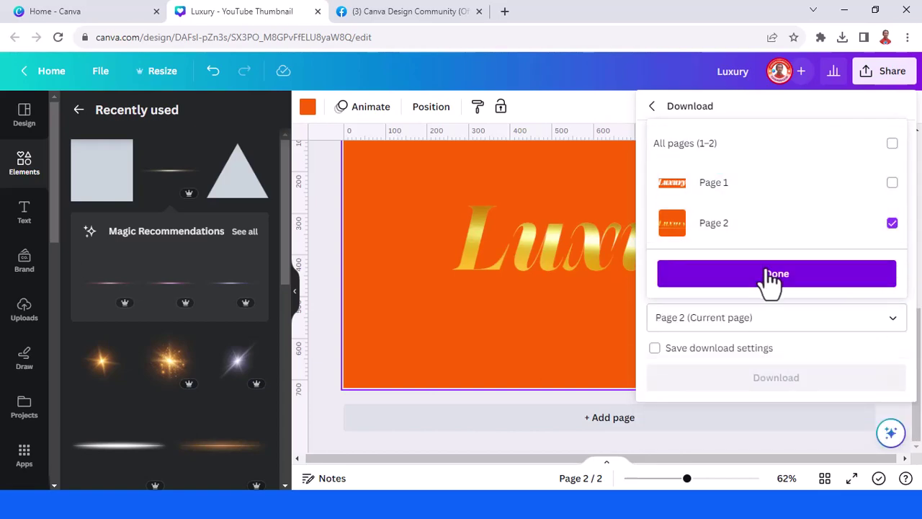
left_click(776, 273)
left_click(783, 382)
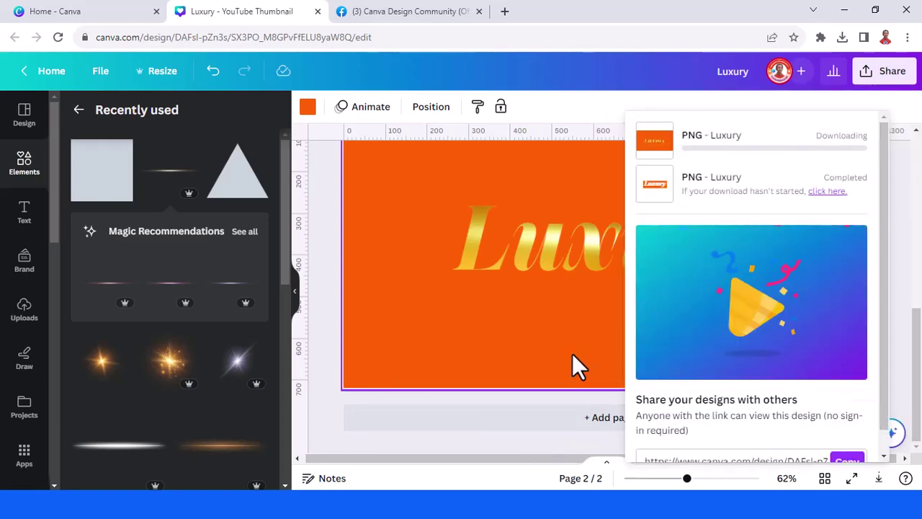
left_click(558, 425)
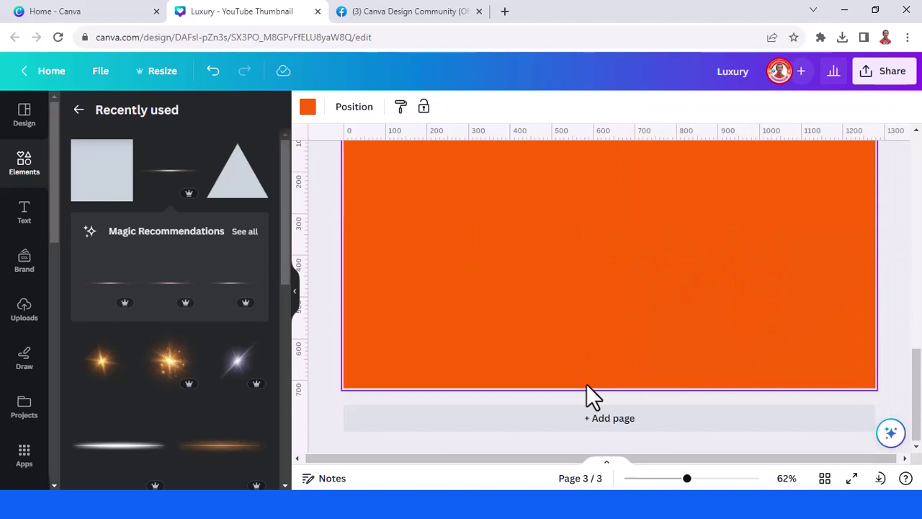
Make page 3's background black and drop the downloaded Luxury (8).png onto it
left_click(309, 108)
left_click(115, 189)
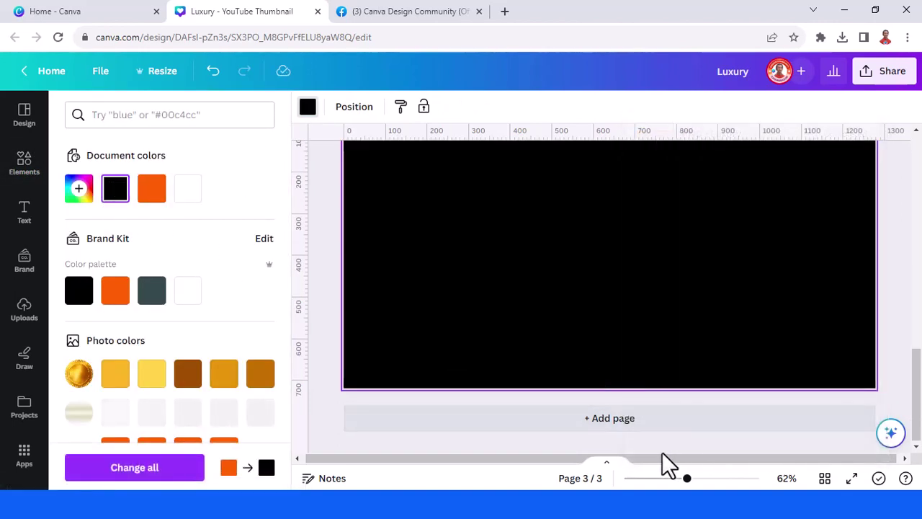
left_click(658, 479)
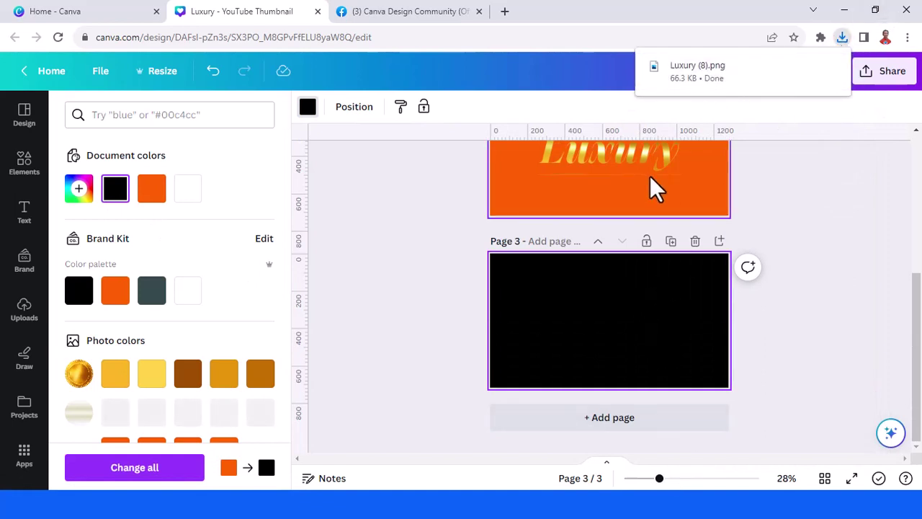
mouse_move(746, 83)
left_mouse_down()
mouse_move(663, 134)
mouse_move(610, 322)
left_mouse_up()
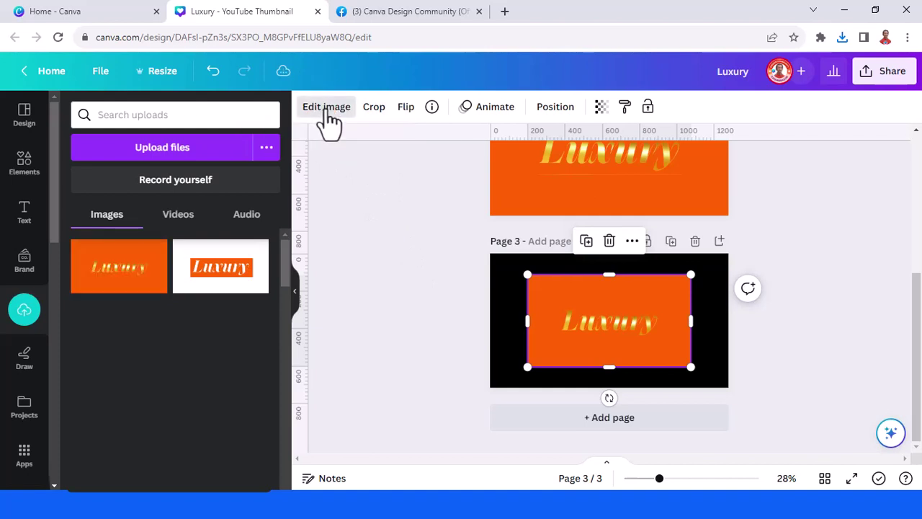
Remove the orange background from the Luxury PNG with BG Remover
left_click(328, 120)
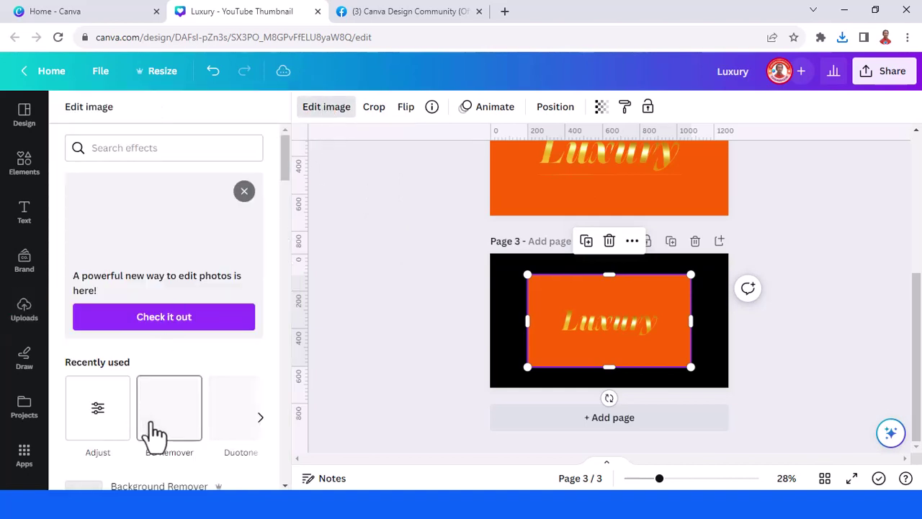
left_click(176, 417)
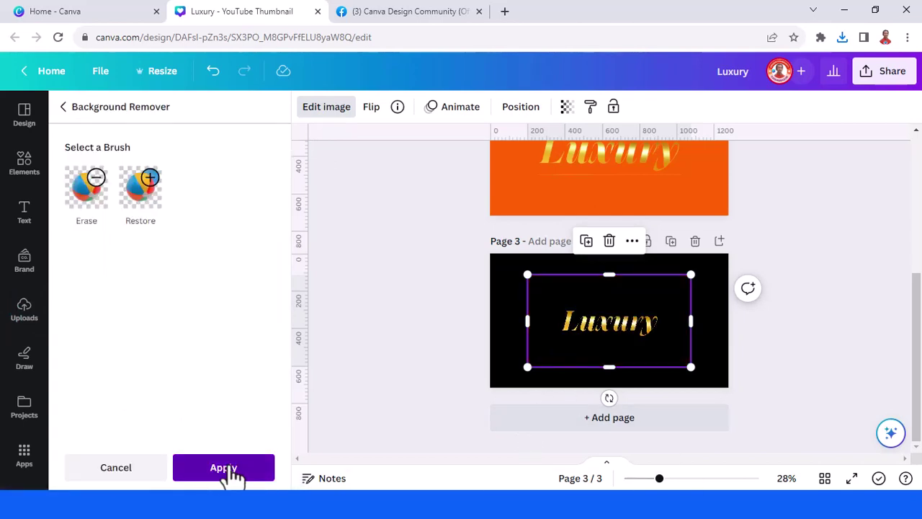
left_click(232, 477)
left_click_drag(659, 477, 683, 479)
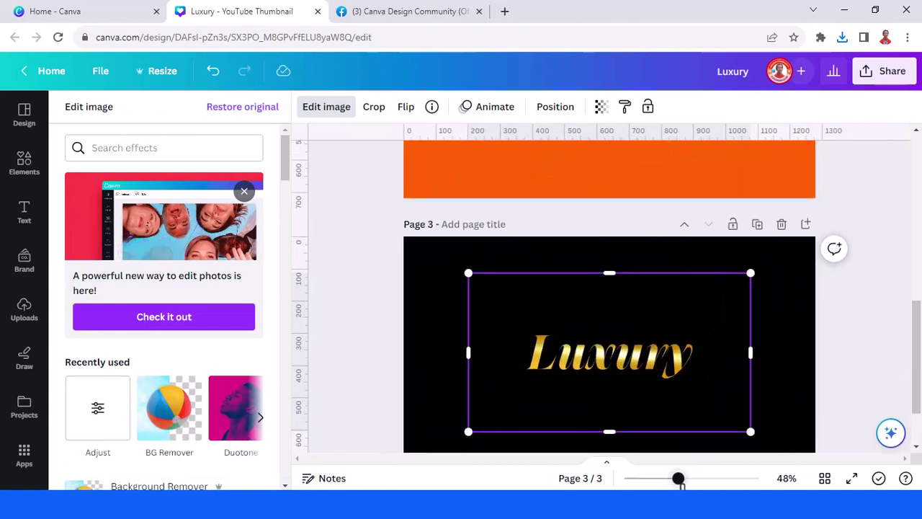
Stretch the Luxury image to span page 3's full width, trimming its top slightly
scroll(742, 391, "down", 1)
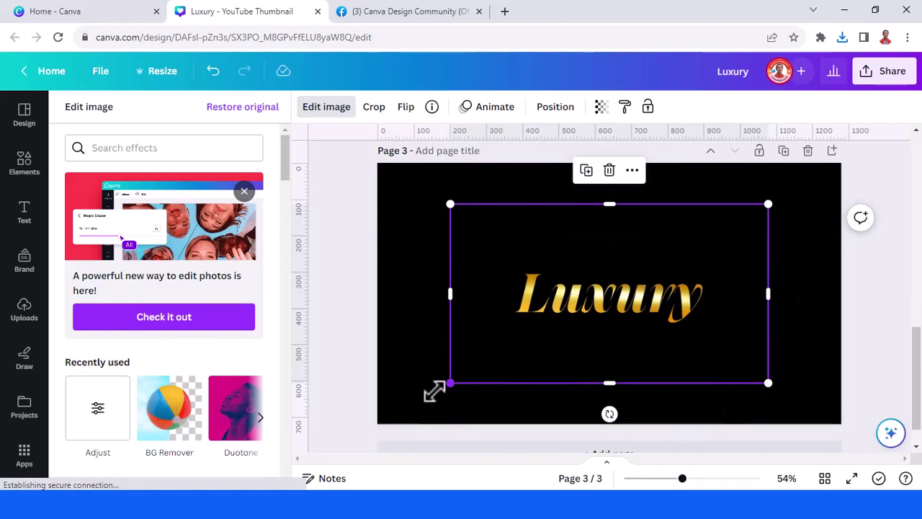
left_click_drag(435, 391, 377, 421)
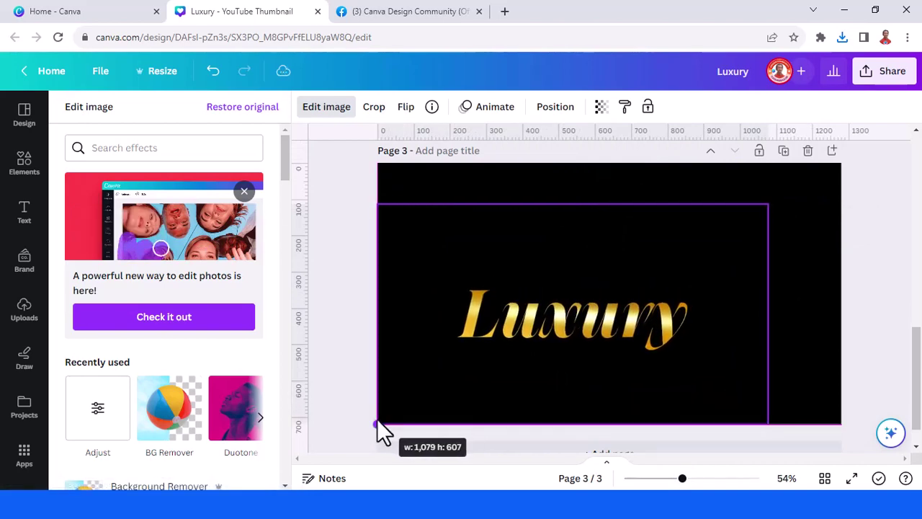
left_click_drag(770, 204, 846, 166)
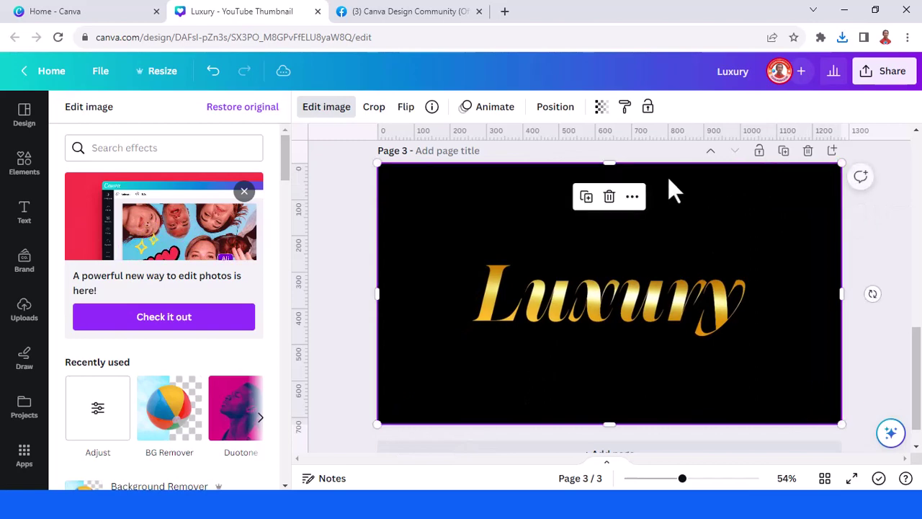
left_click_drag(609, 164, 611, 195)
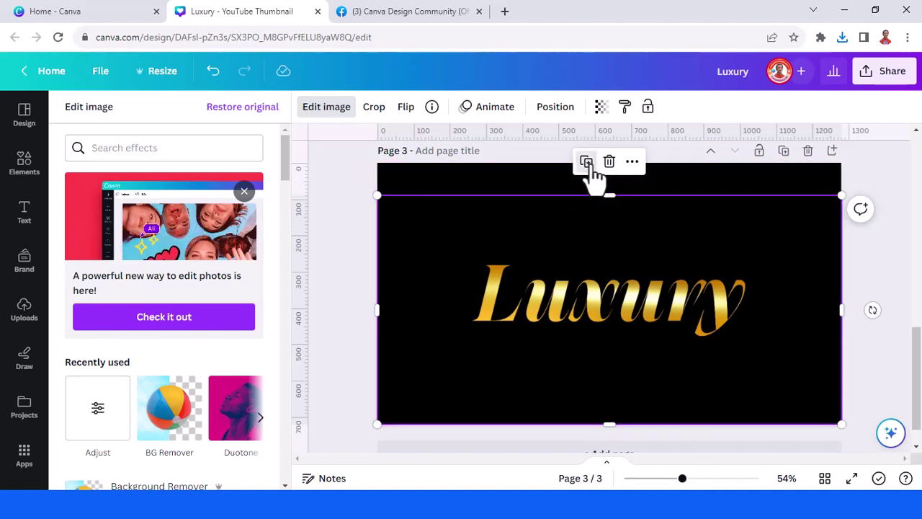
Duplicate the Luxury image in place and blur it to about 78 for a glow
left_click(587, 162)
left_click_drag(592, 319, 586, 313)
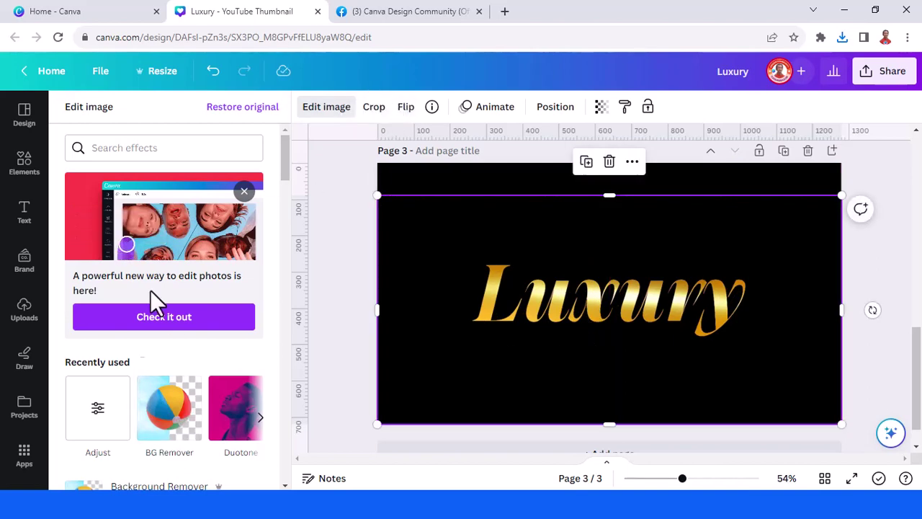
left_click(98, 428)
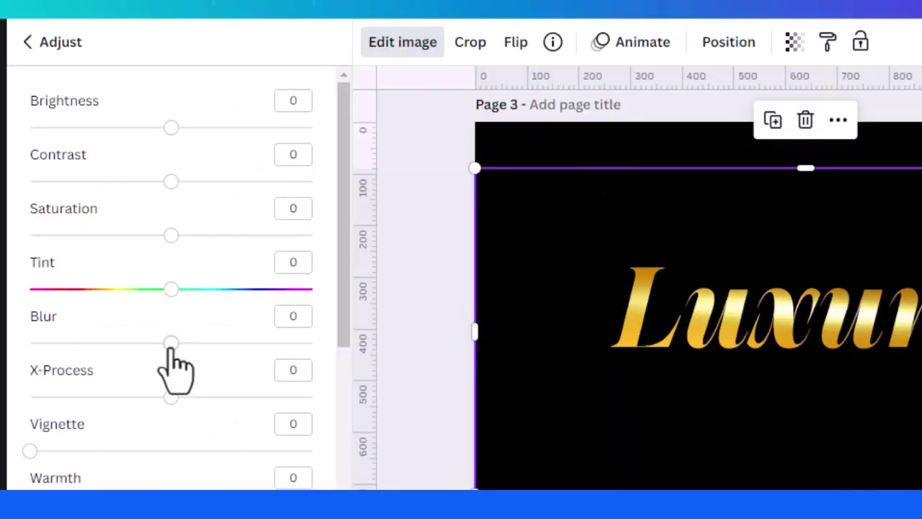
left_click_drag(165, 318, 220, 320)
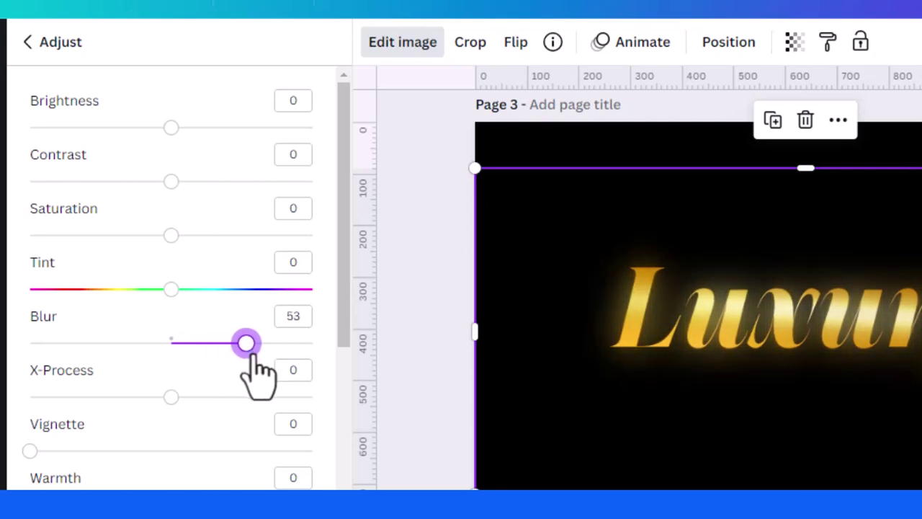
mouse_move(249, 355)
left_mouse_down()
mouse_move(315, 357)
mouse_move(290, 356)
left_mouse_up()
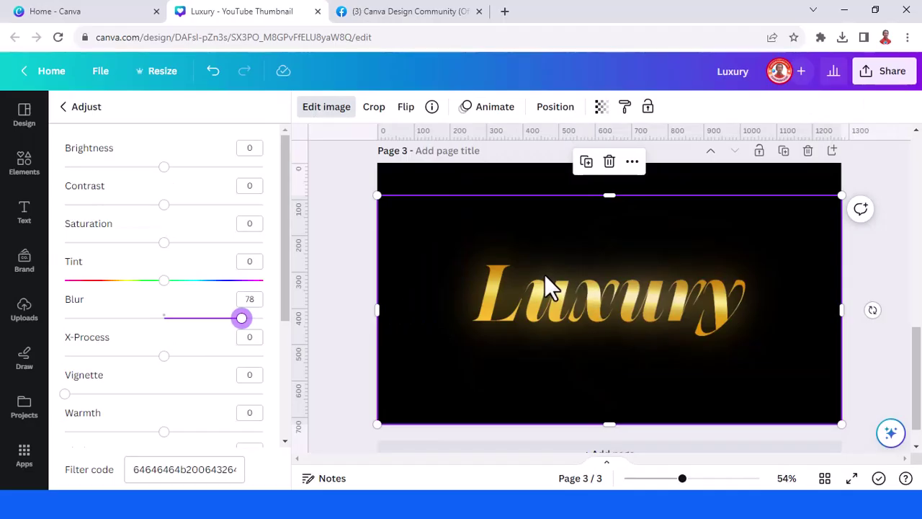
scroll(545, 275, "down", 1)
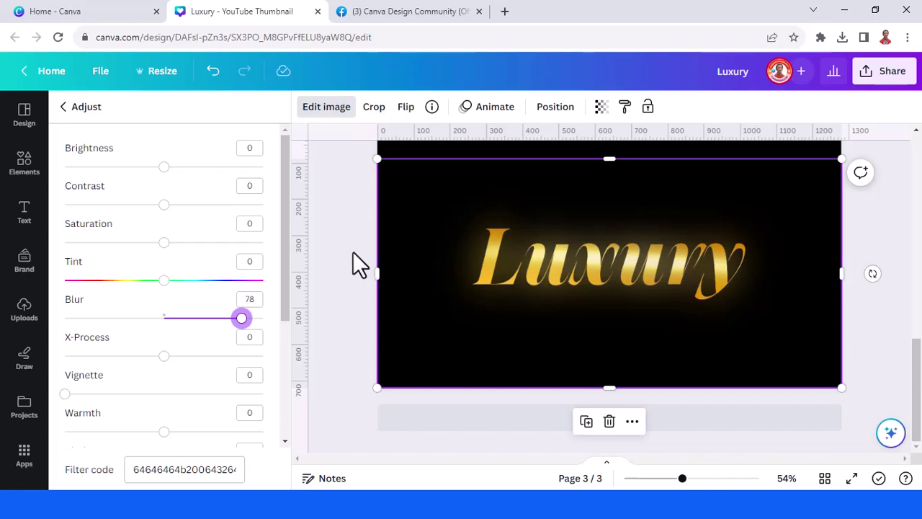
Add the Gold Lens Flare element, shrink it, and place it over 'Lu'
left_click(30, 176)
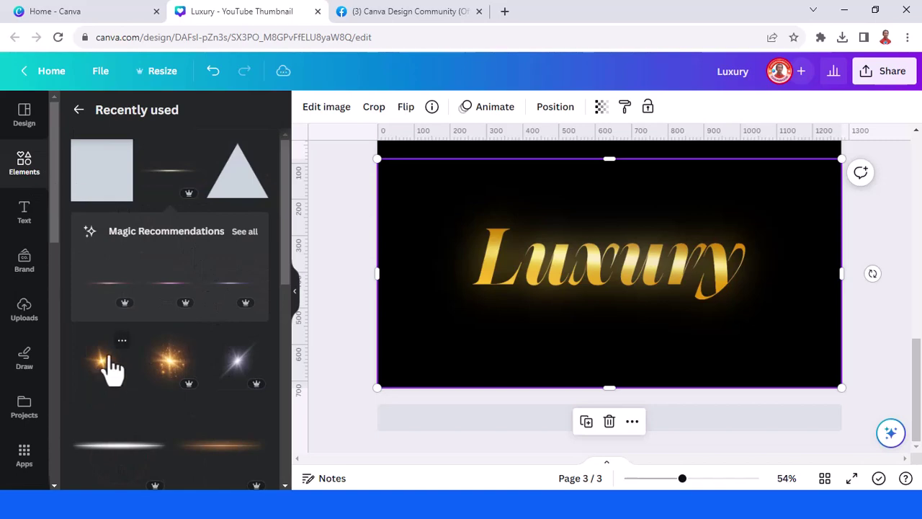
left_click(122, 341)
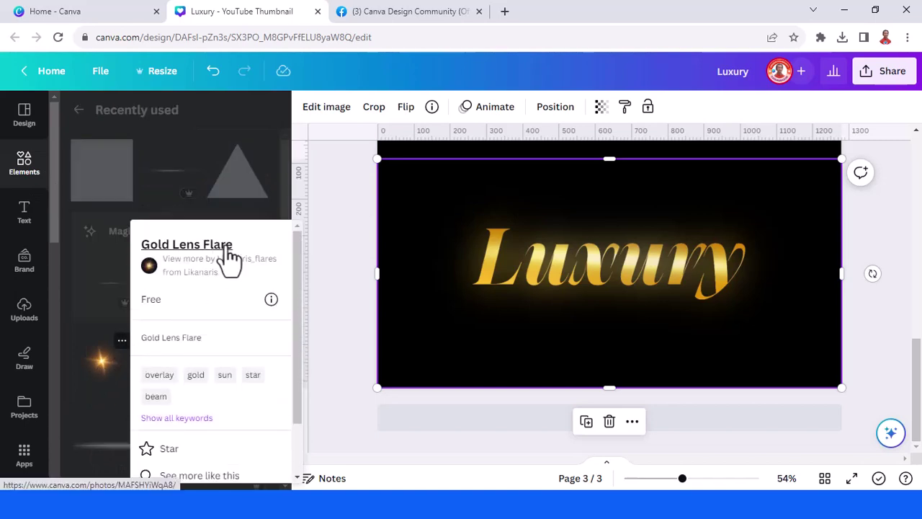
left_click(102, 362)
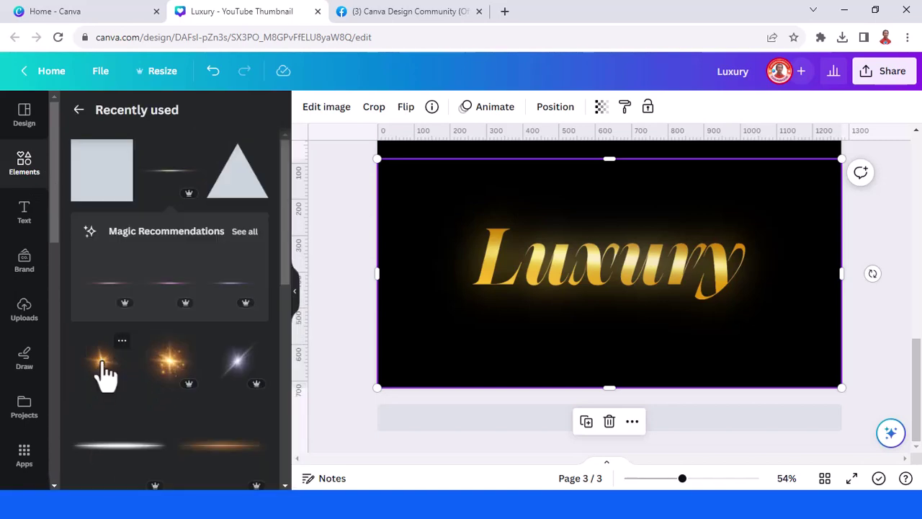
left_click(102, 360)
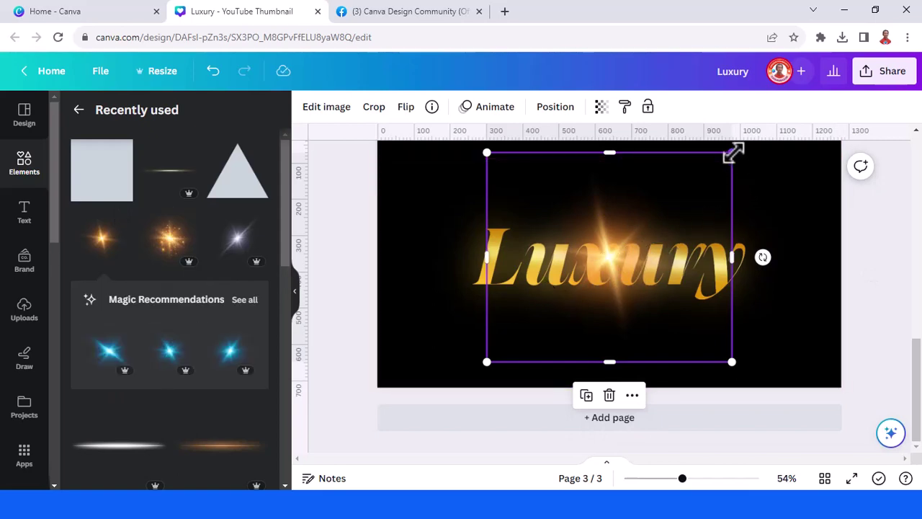
left_click_drag(732, 153, 599, 266)
left_click_drag(562, 317, 560, 253)
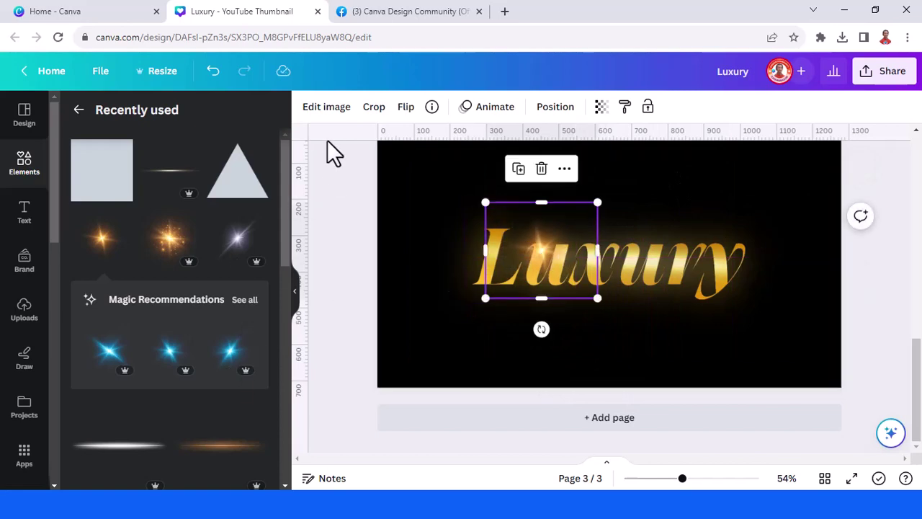
Blur the lens flare to 26
left_click(344, 116)
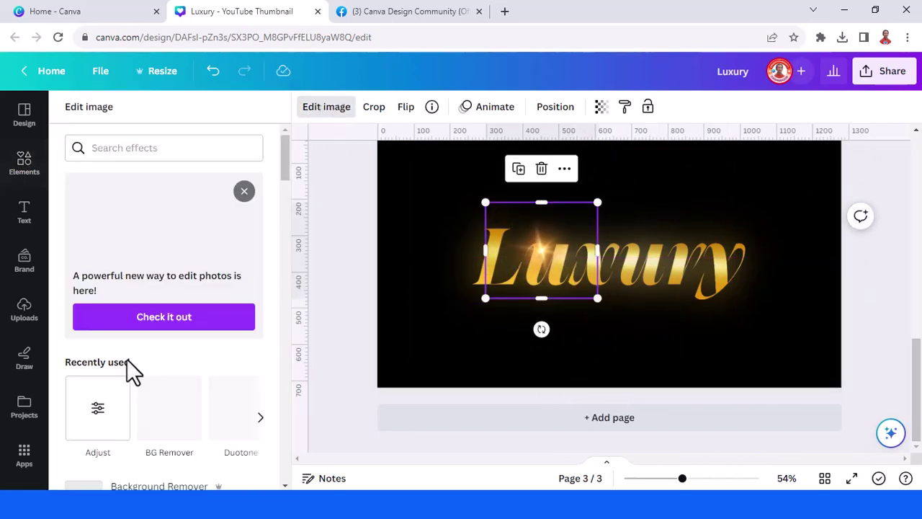
left_click(114, 407)
left_click_drag(189, 350, 229, 350)
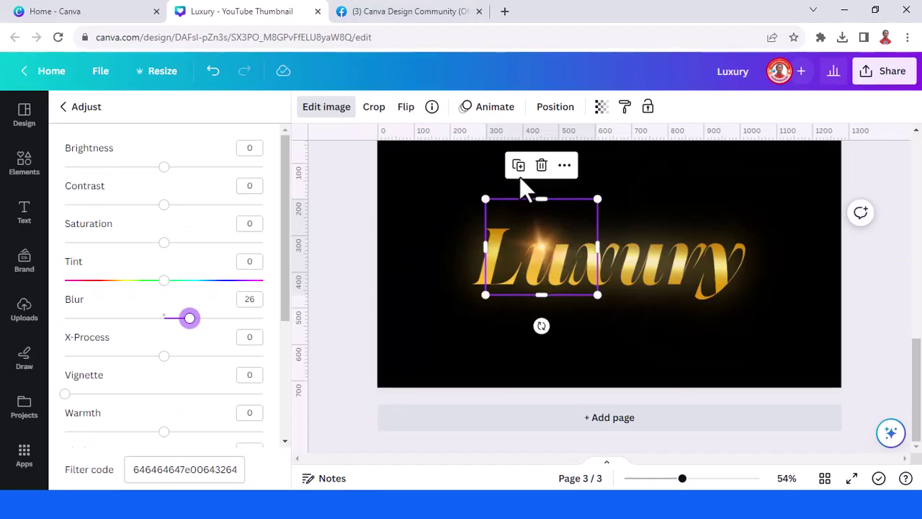
Add flare copies over 'ry' and 'xur', raising the middle flare's blur to 59
left_click(518, 167)
mouse_move(554, 263)
left_mouse_down()
mouse_move(704, 264)
mouse_move(689, 261)
left_mouse_up()
left_click(690, 261)
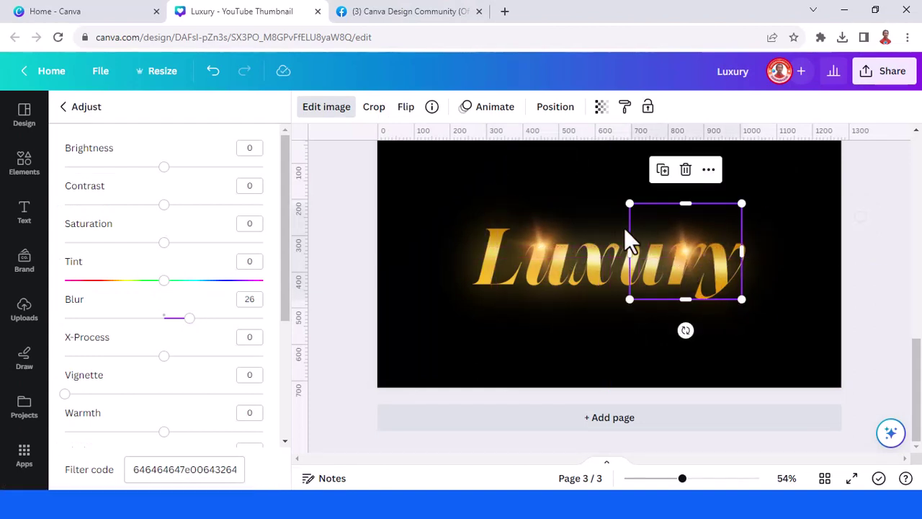
left_click(660, 170)
left_click_drag(818, 277, 625, 285)
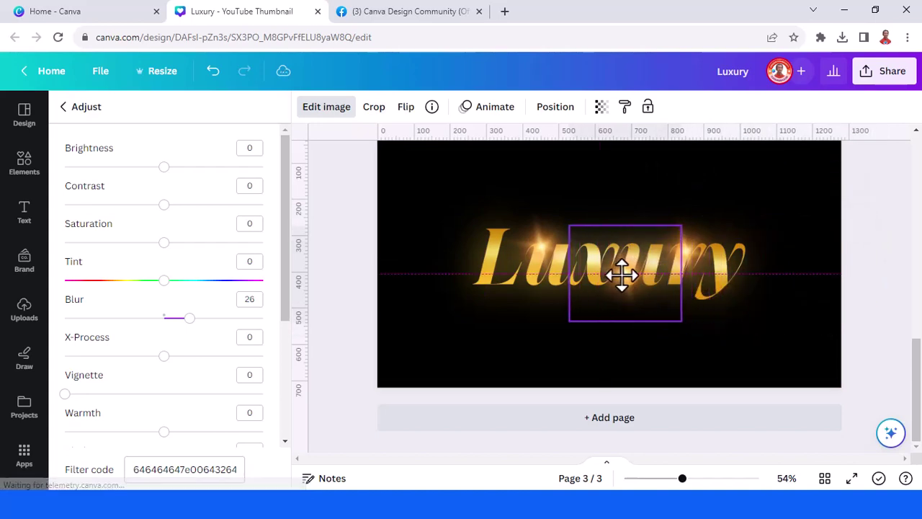
left_click_drag(621, 274, 622, 275)
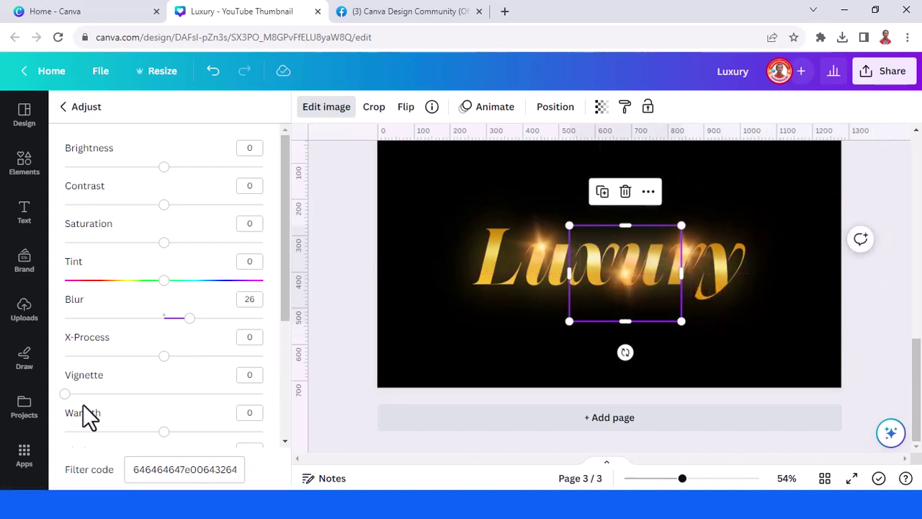
left_click_drag(212, 318, 223, 318)
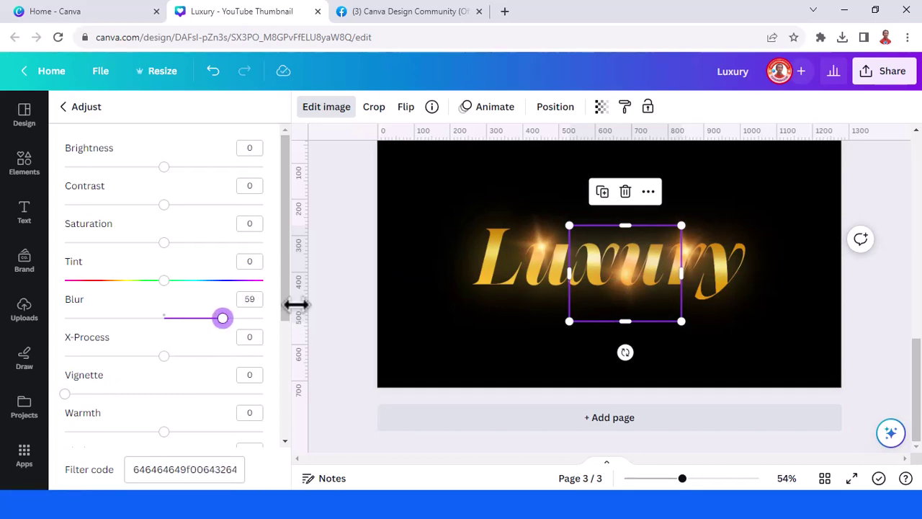
scroll(533, 338, "up", 2)
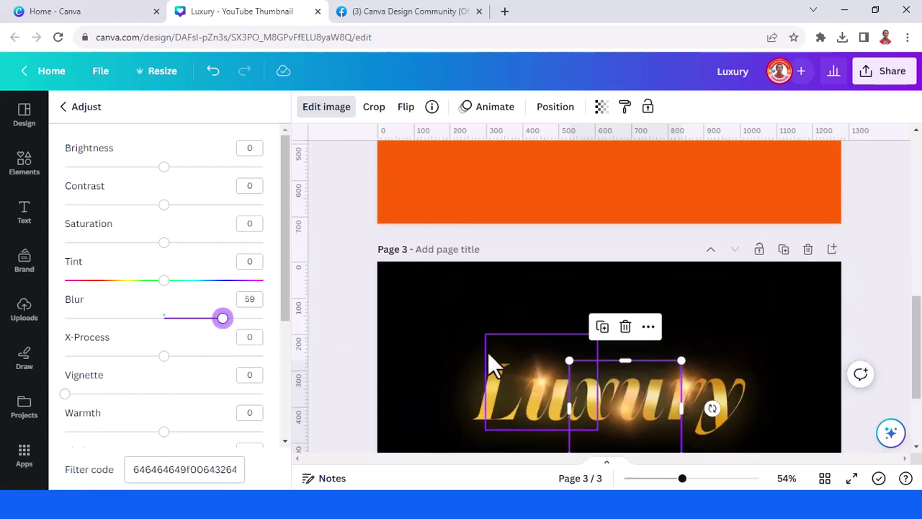
Select the blurred glow layer and undo an accidental resize
left_click(475, 336)
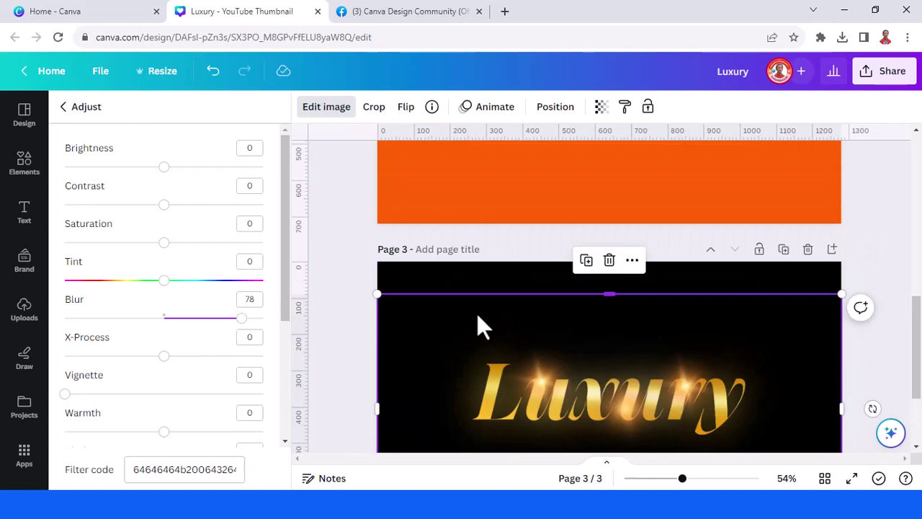
left_click_drag(376, 415, 432, 420)
key("ctrl+z")
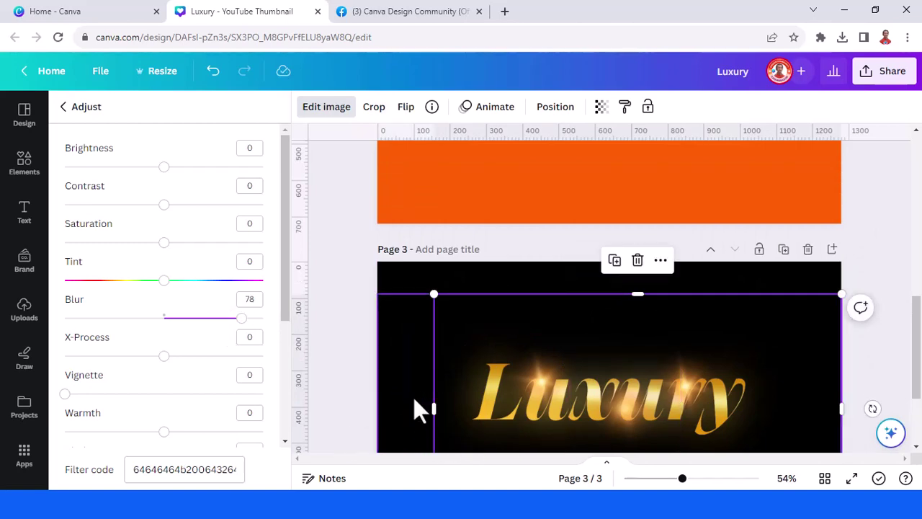
key("ctrl+z")
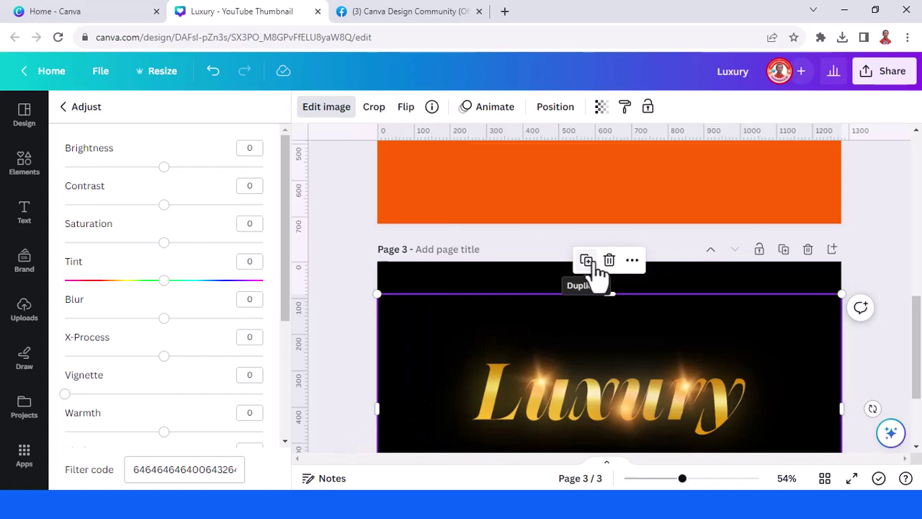
Duplicate the sharp Luxury image and position the copy just above the glowing text
left_click(587, 261)
left_click_drag(467, 396, 427, 319)
scroll(601, 294, "down", 2)
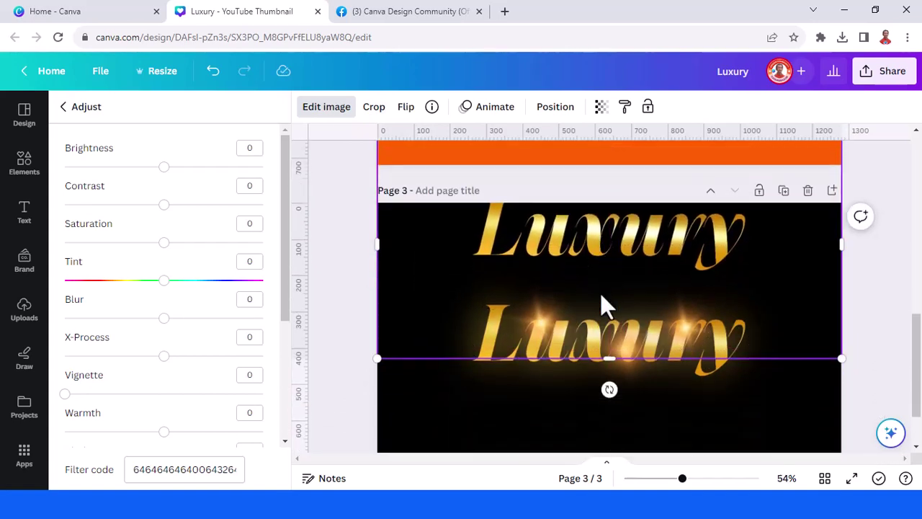
left_click_drag(618, 245, 621, 251)
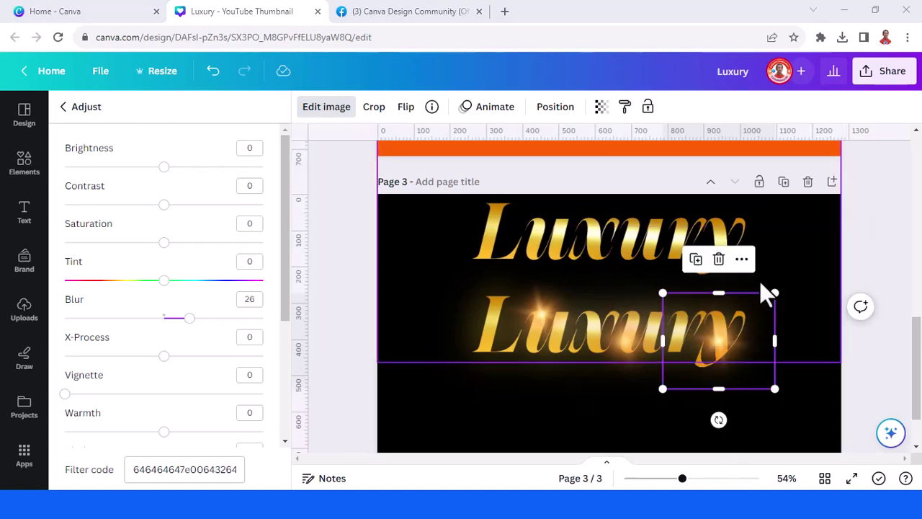
Duplicate the page as Page 4 and delete its glowing text and lens flares
left_click(784, 183)
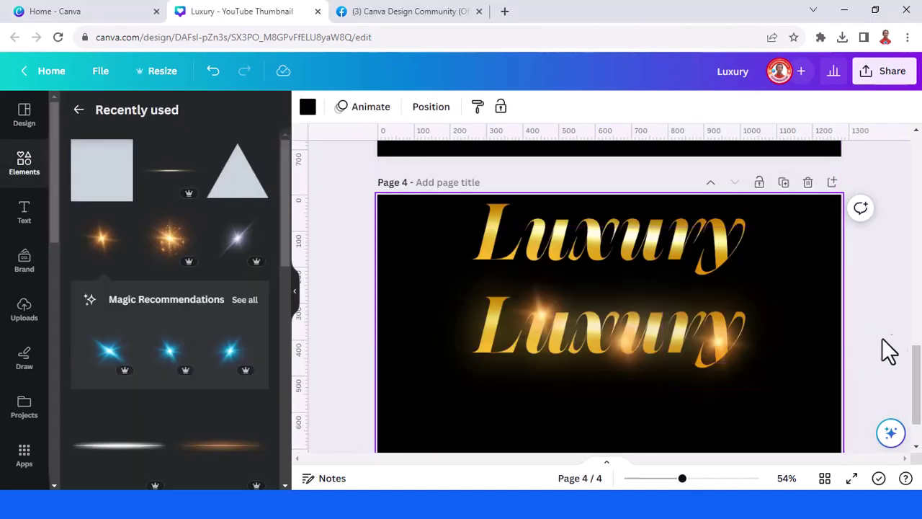
left_click_drag(883, 336, 546, 399)
left_click_drag(602, 363, 603, 418)
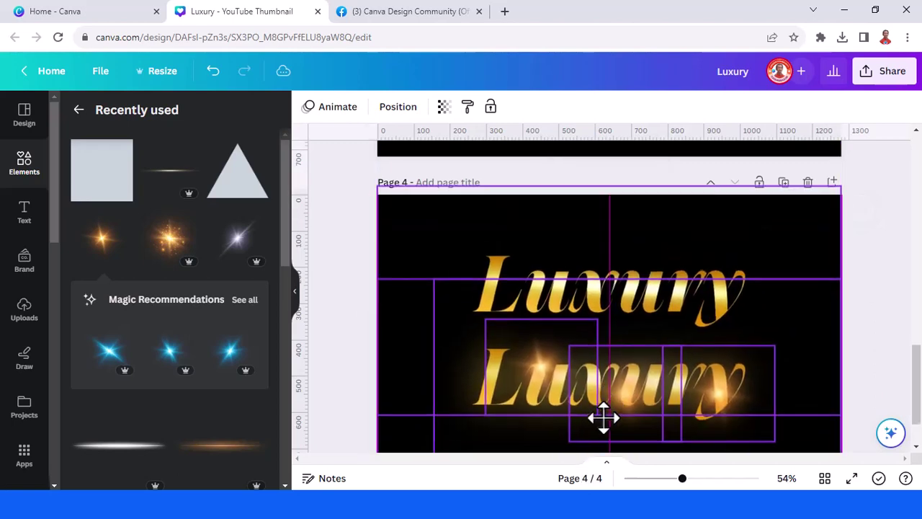
left_click(885, 274)
left_click_drag(654, 261, 653, 163)
left_click_drag(901, 393, 400, 425)
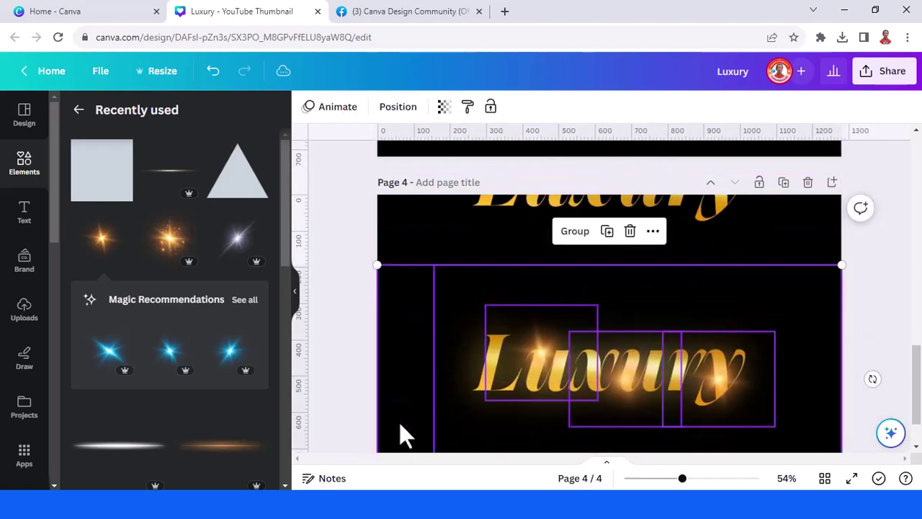
key("Delete")
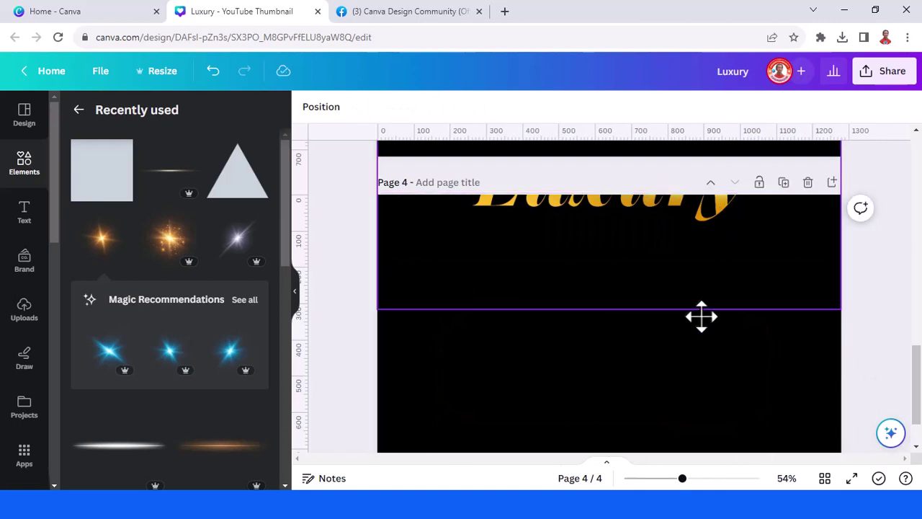
Centre the Luxury image, trim it tightly on all sides, and duplicate it
left_click_drag(701, 317, 699, 329)
mouse_move(594, 356)
left_mouse_down()
mouse_move(632, 336)
mouse_move(619, 336)
left_mouse_up()
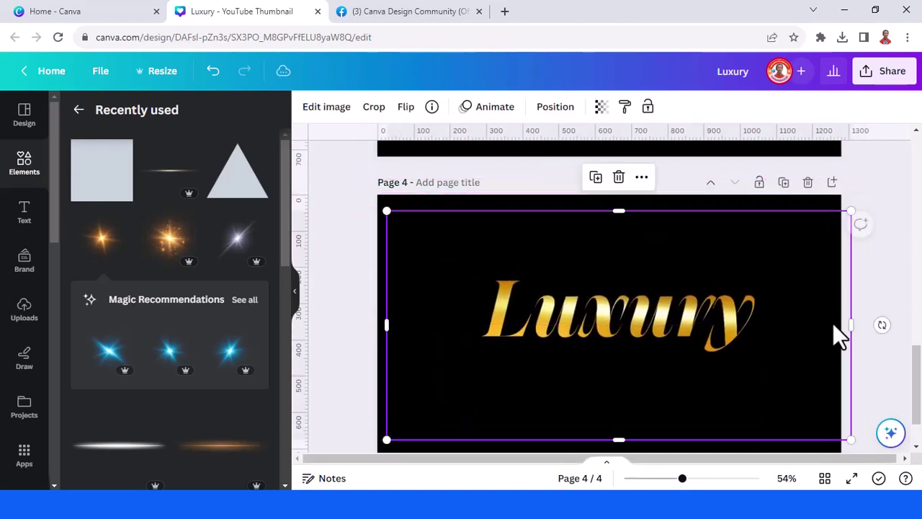
left_click_drag(851, 324, 775, 325)
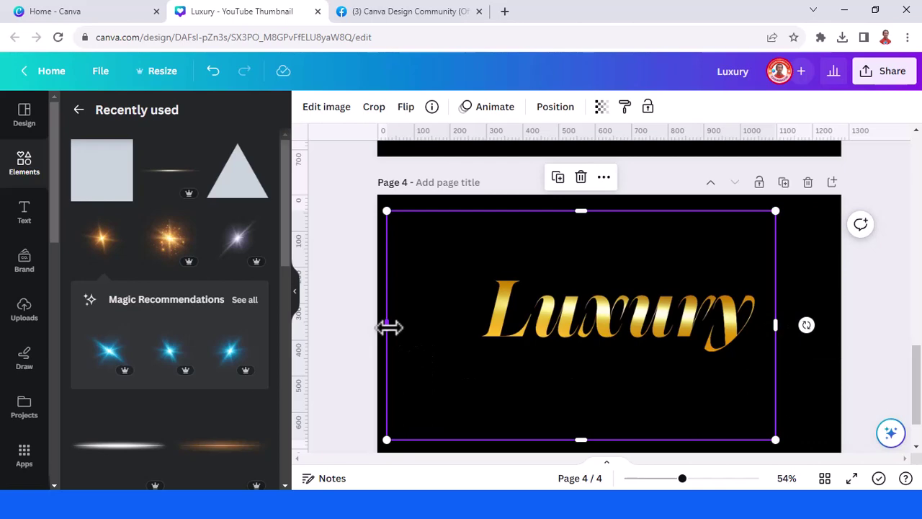
left_click_drag(389, 327, 459, 326)
left_click_drag(616, 439, 625, 372)
left_click_drag(618, 211, 608, 265)
left_click(597, 237)
Offset the lower Luxury copy down-left and adjust it: brightness -64, contrast 71, saturation -22
left_click_drag(565, 322, 507, 371)
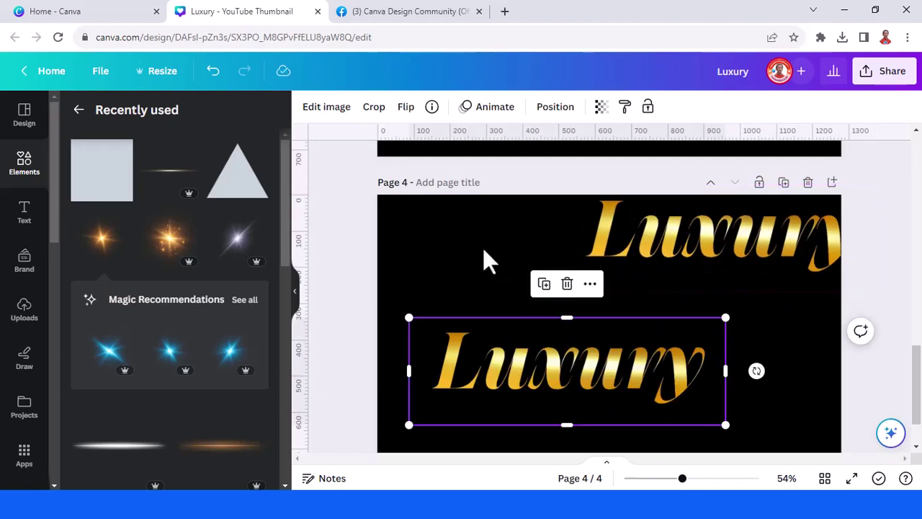
left_click(327, 110)
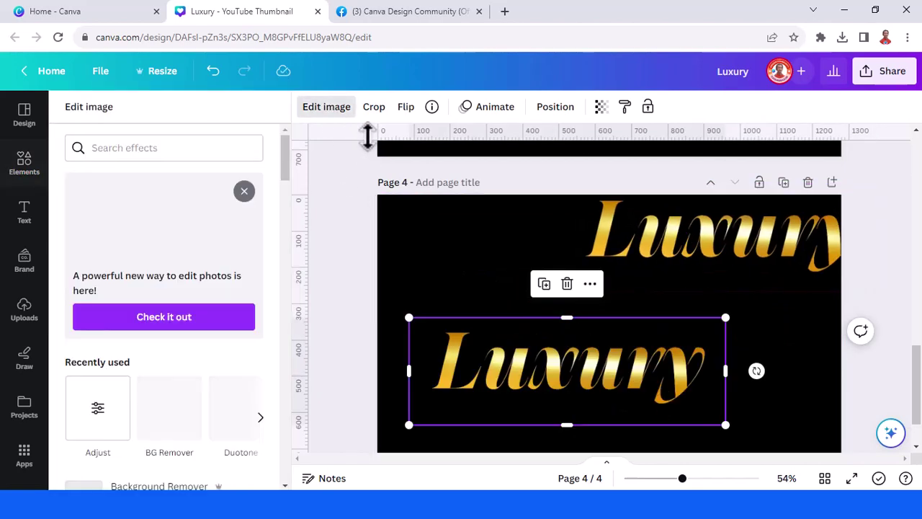
left_click(100, 416)
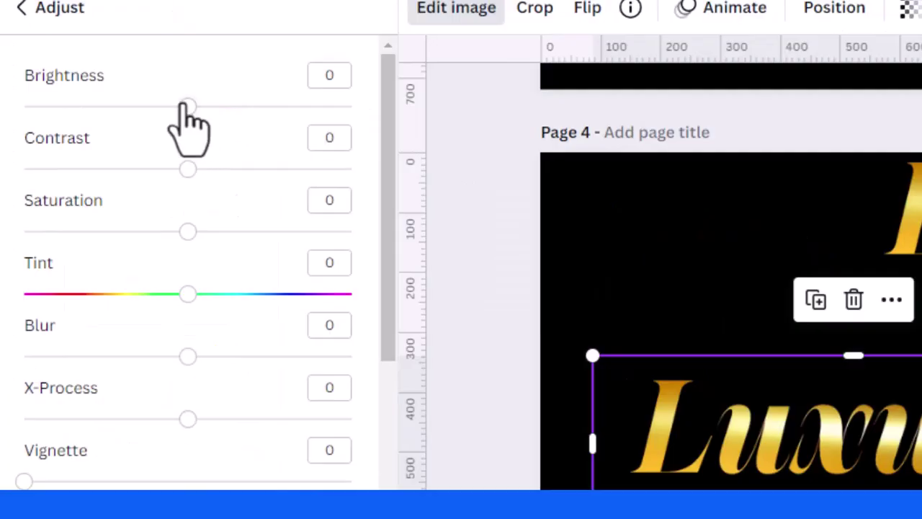
left_click_drag(162, 167, 115, 167)
left_click_drag(106, 108, 83, 108)
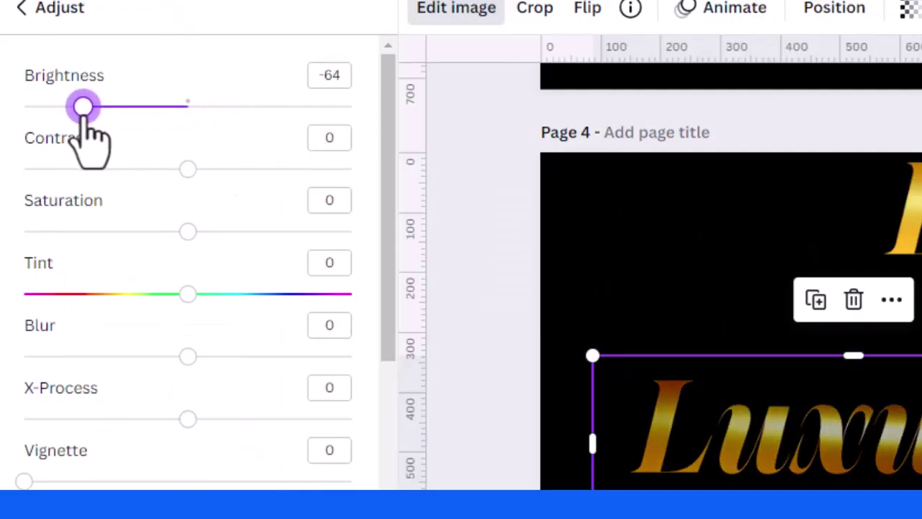
mouse_move(187, 232)
left_mouse_down()
mouse_move(127, 232)
mouse_move(151, 232)
left_mouse_up()
left_click_drag(187, 169, 303, 170)
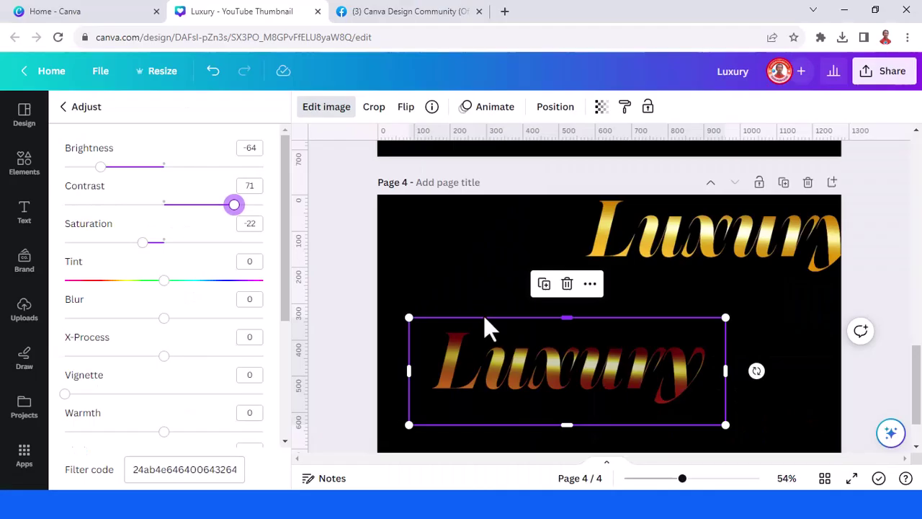
Duplicate the red-gold Luxury image with Ctrl+D and nudge the copies up and right
left_click(784, 361)
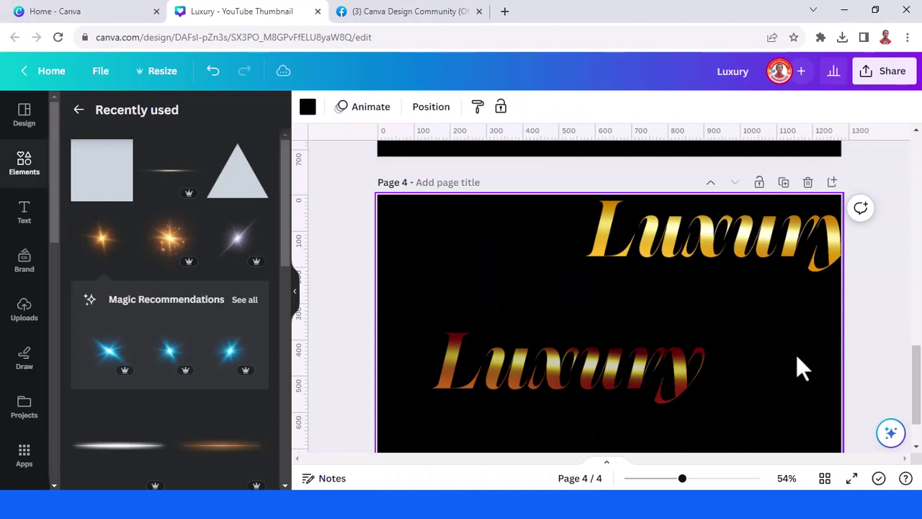
left_click(700, 372)
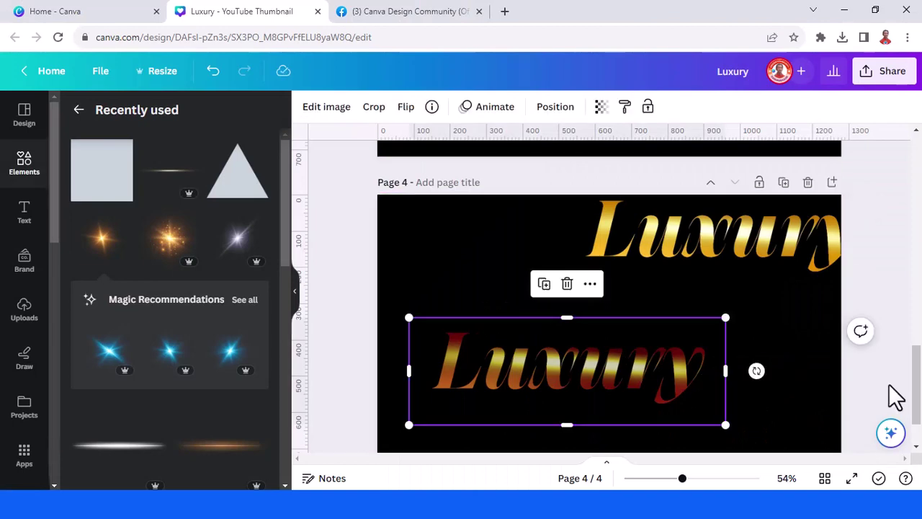
key("ctrl+d")
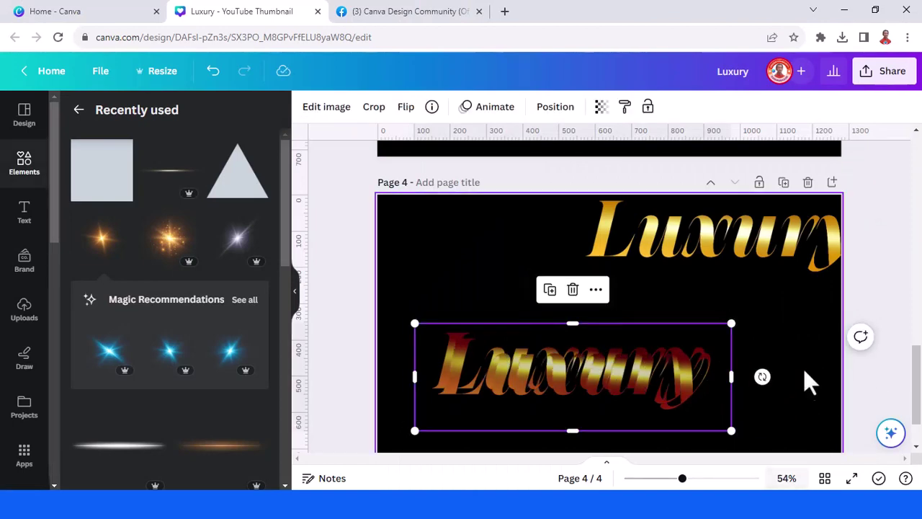
left_click_drag(692, 378, 682, 379)
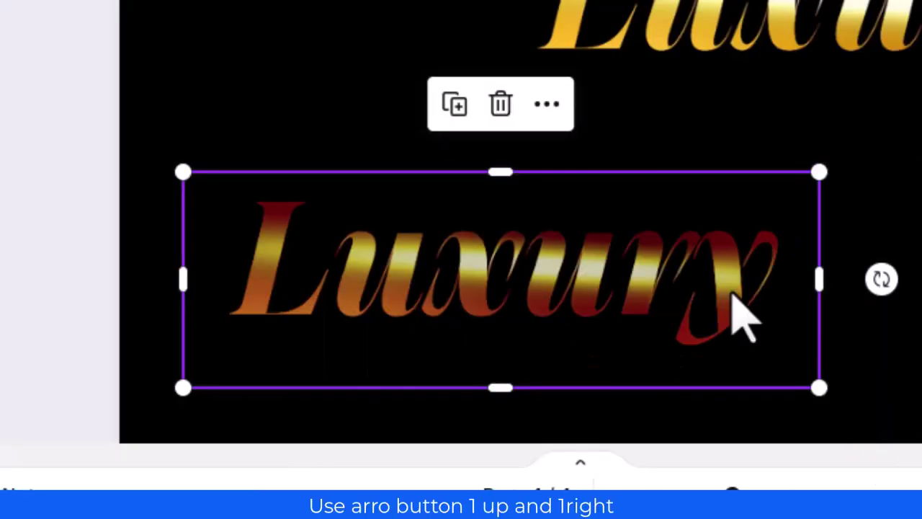
key("Up")
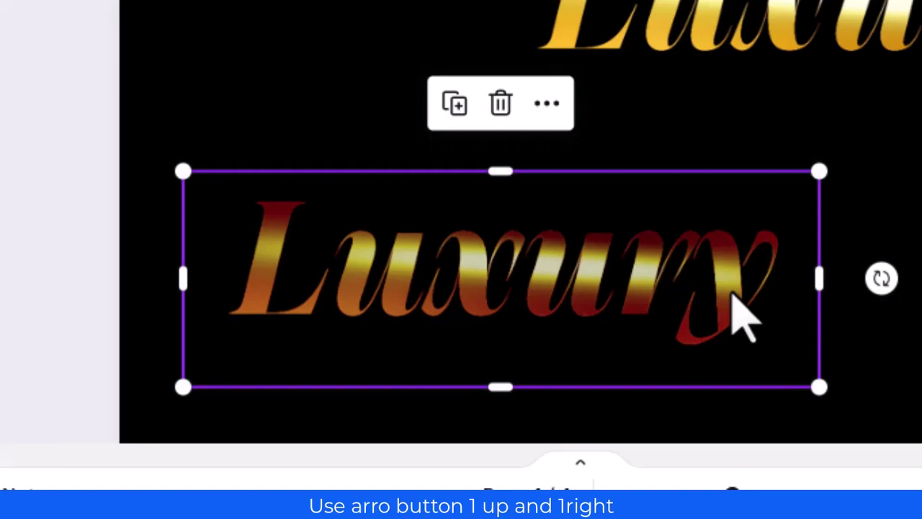
key("Right")
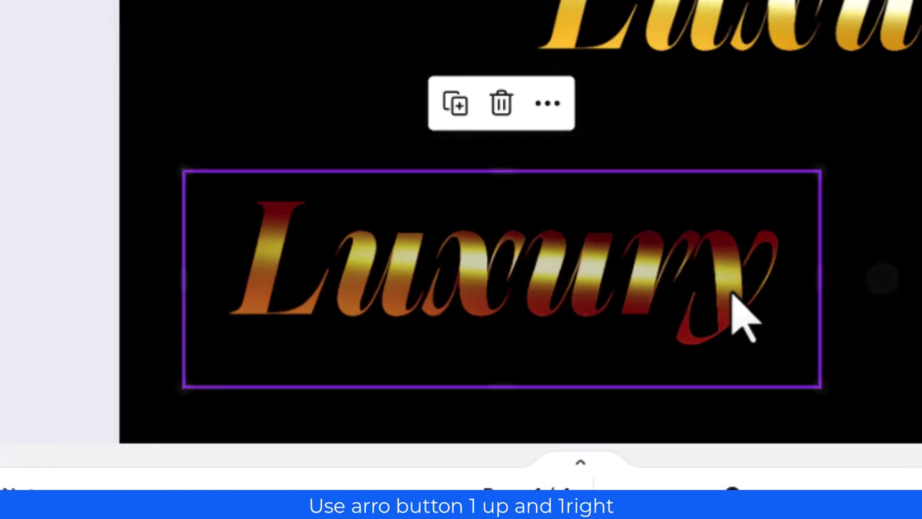
key("Up")
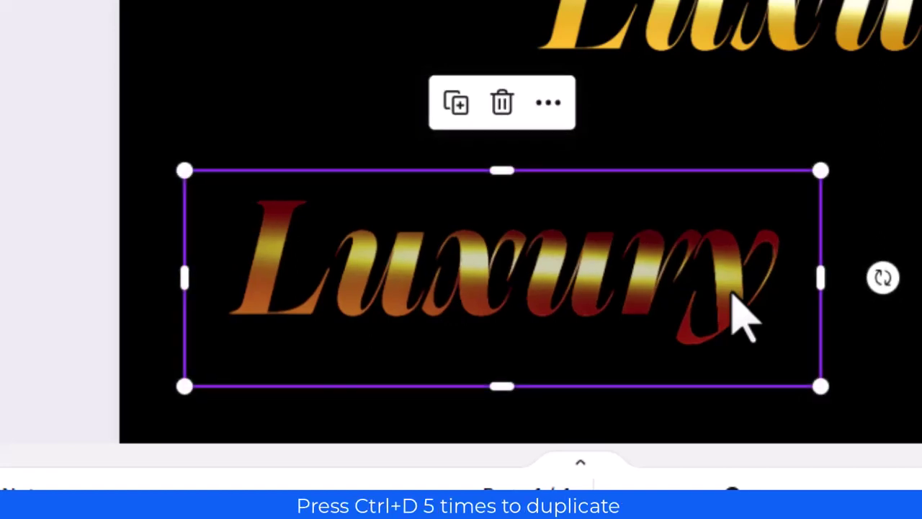
key("Right")
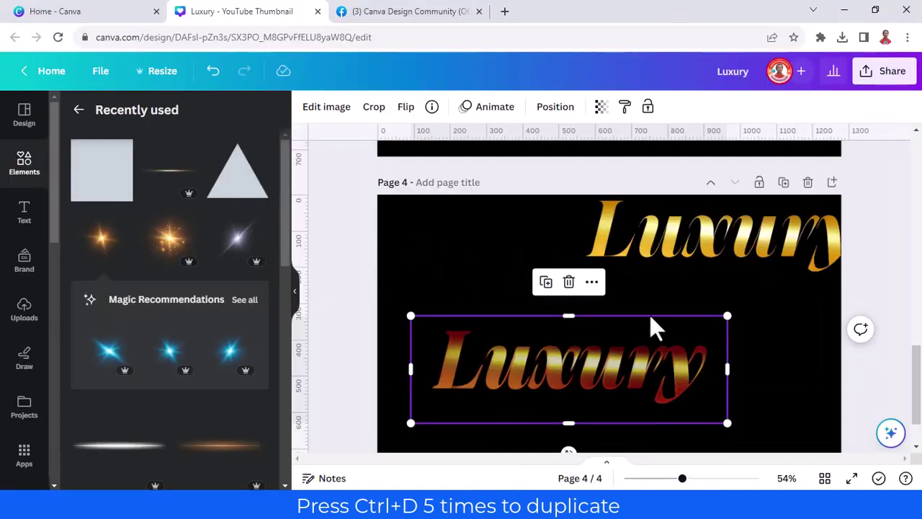
Move the gold Luxury text onto the red stack, bring it to front, and fine-align it
left_click(706, 240)
left_click_drag(726, 238, 700, 340)
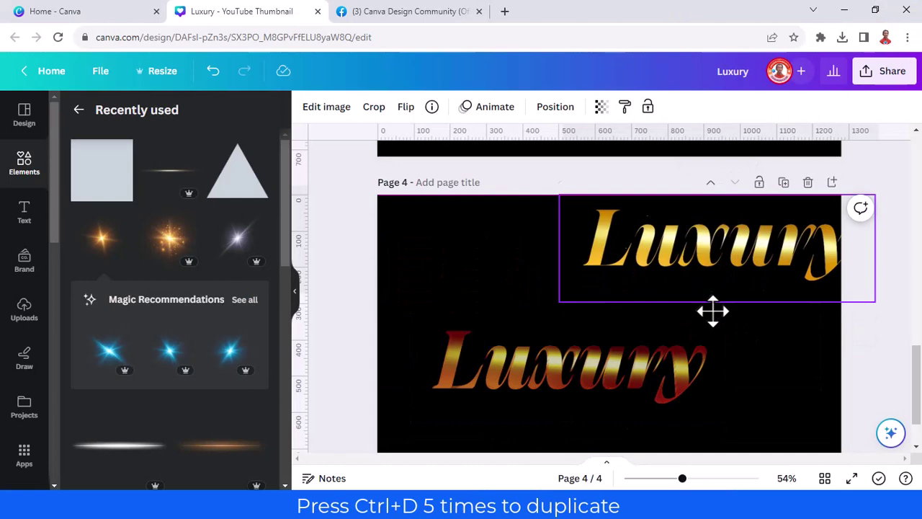
right_click(768, 342)
mouse_move(627, 258)
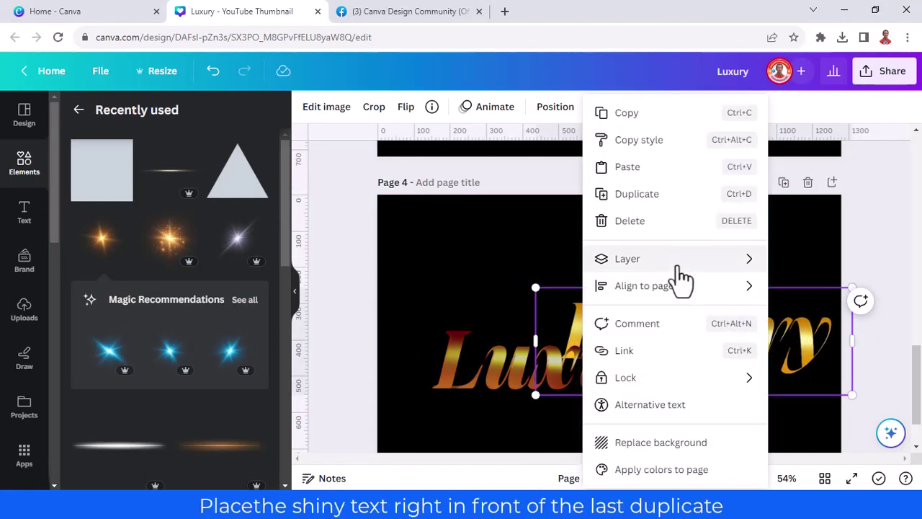
left_click(461, 291)
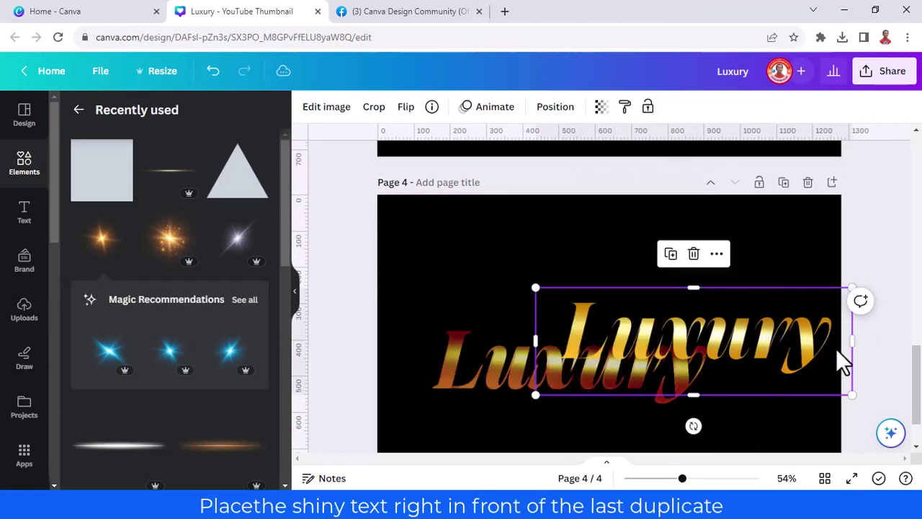
mouse_move(838, 360)
left_mouse_down()
mouse_move(744, 353)
mouse_move(668, 373)
left_mouse_up()
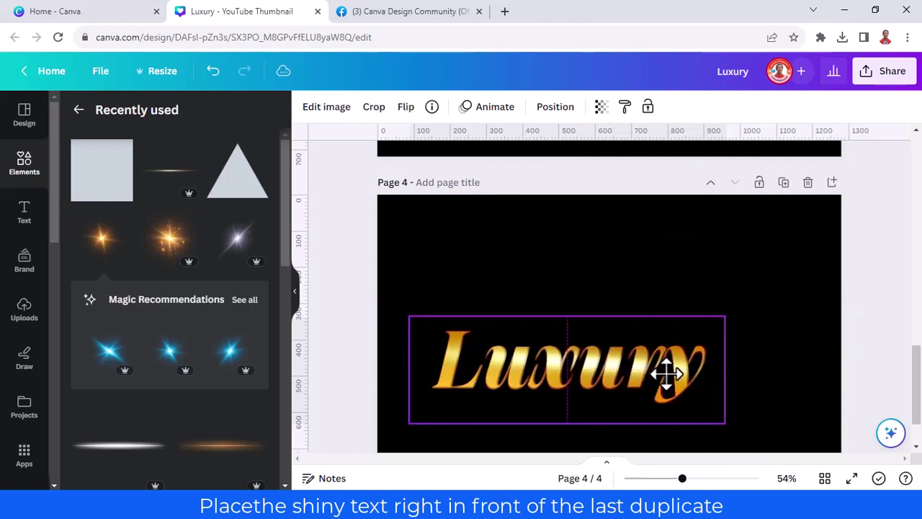
left_click(714, 477)
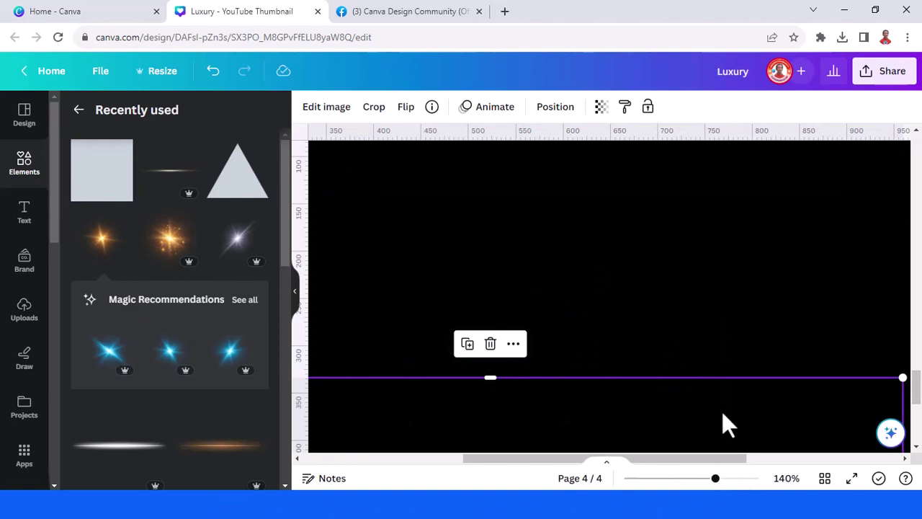
scroll(720, 415, "down", 3)
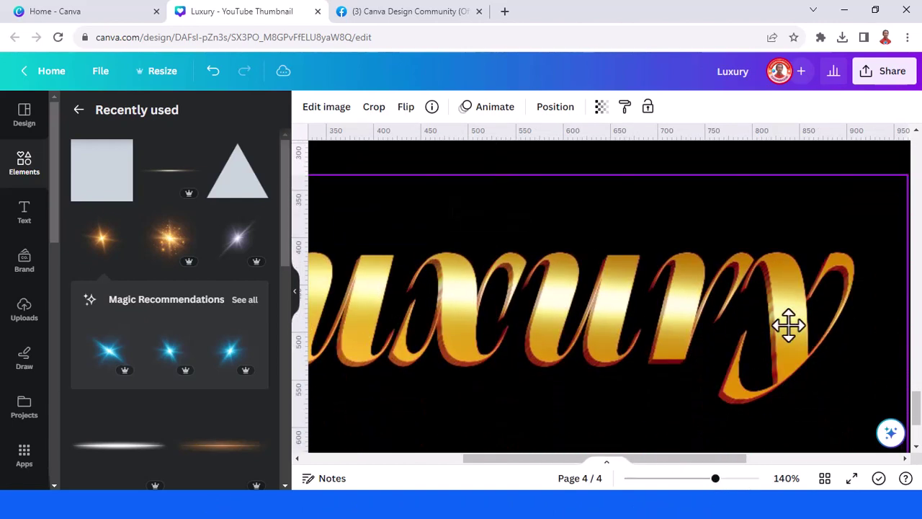
left_click_drag(789, 326, 785, 328)
Select all the stacked Luxury layers on page 4 and centre them on the page
left_click(691, 478)
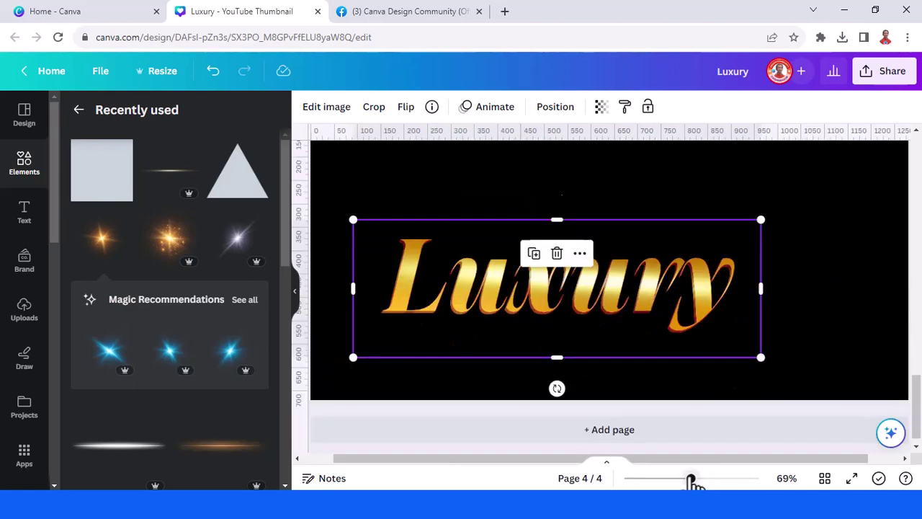
left_click(664, 481)
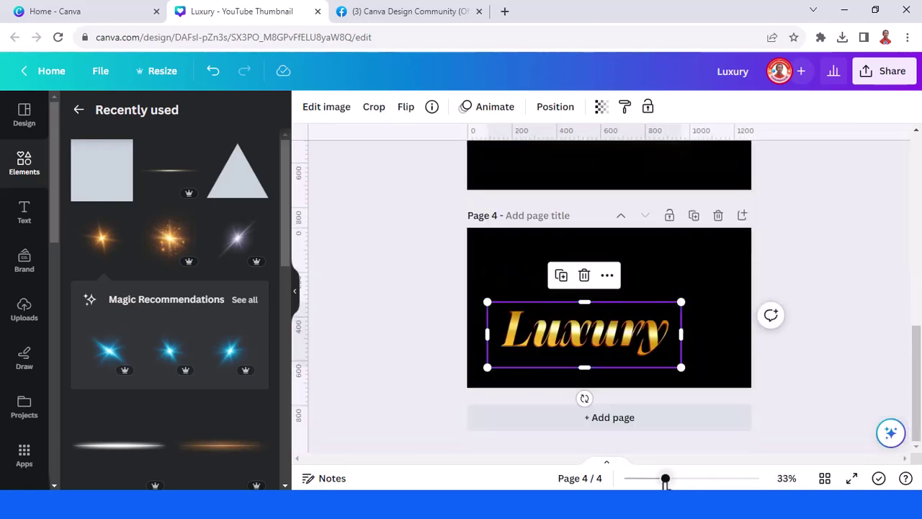
left_click_drag(781, 375, 479, 301)
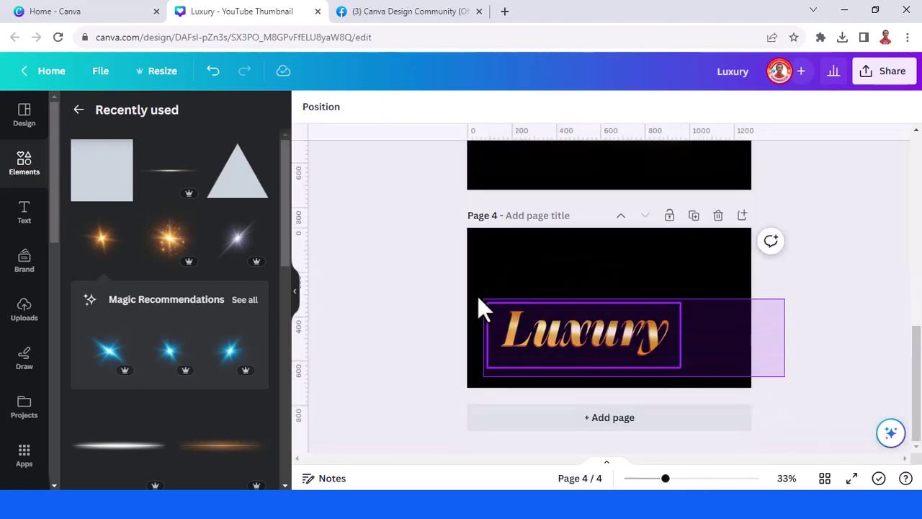
left_click_drag(581, 354, 606, 328)
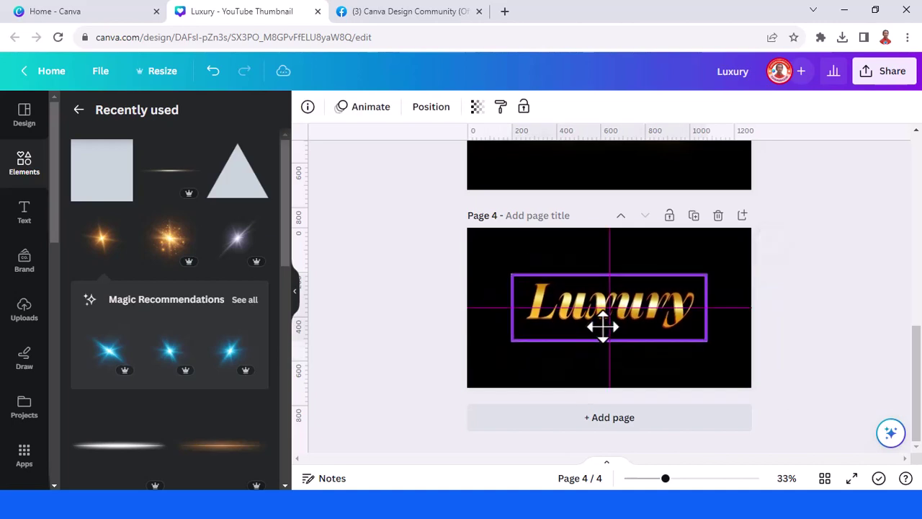
Copy the lens-flare glow image from page 3
scroll(652, 321, "up", 2)
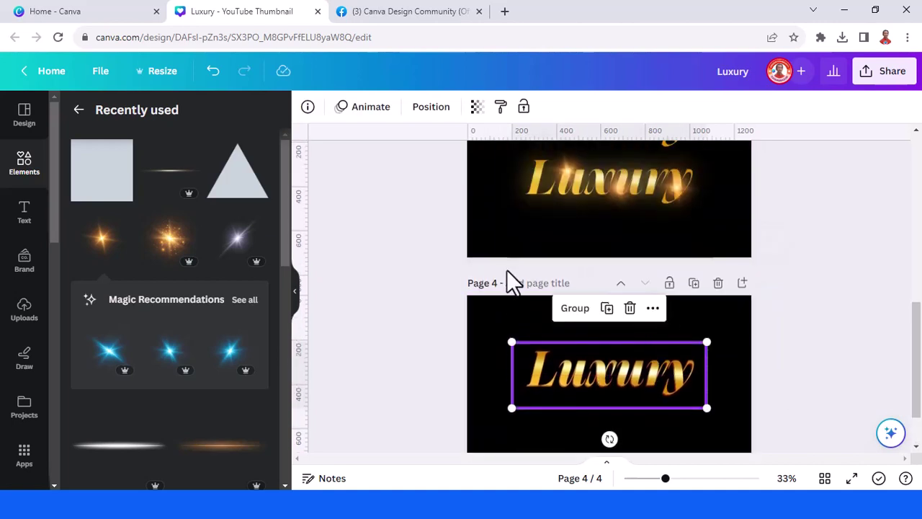
scroll(490, 274, "up", 2)
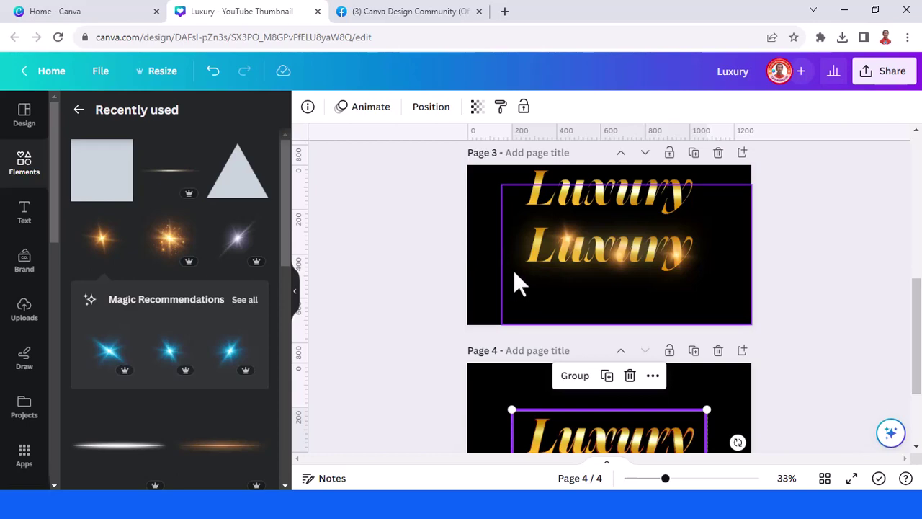
left_click(513, 269)
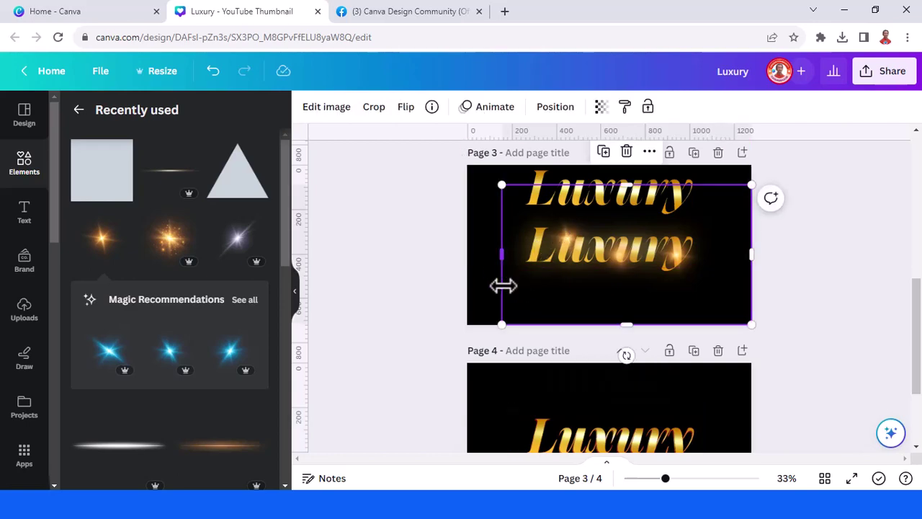
right_click(510, 290)
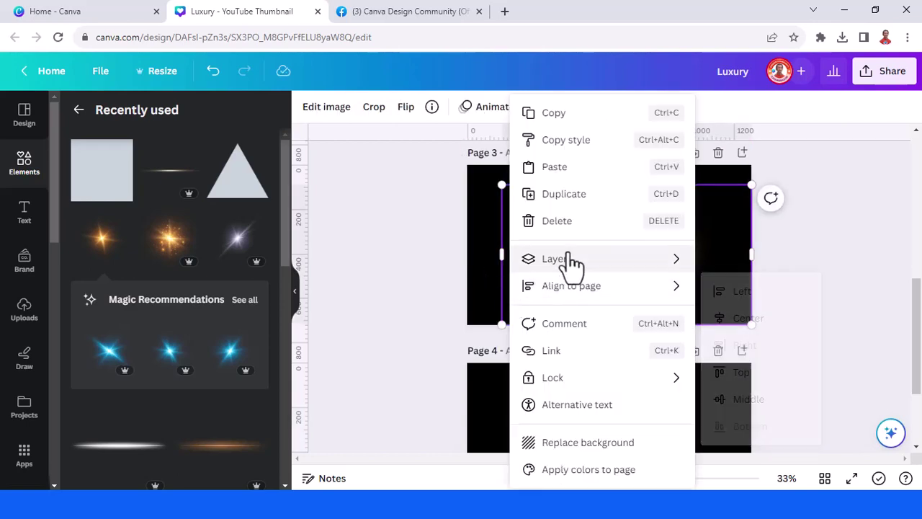
mouse_move(555, 259)
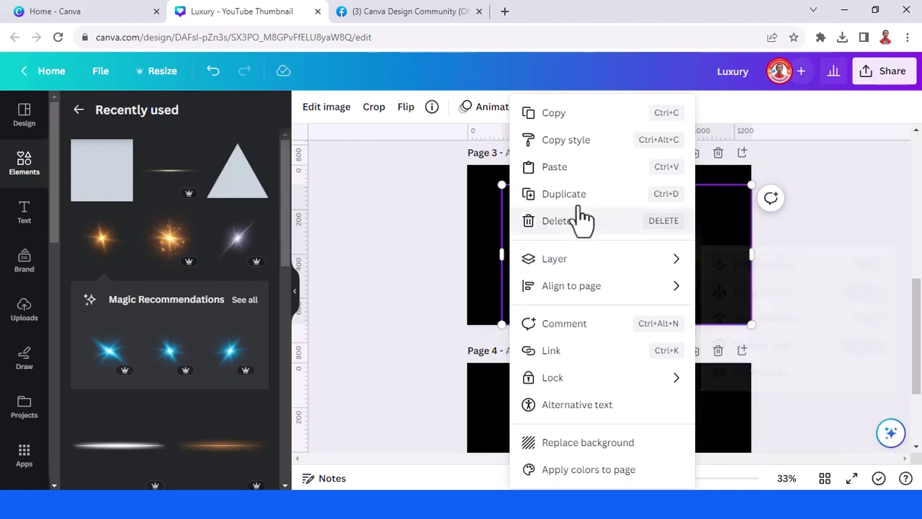
left_click(566, 117)
Paste the page 3 glow image onto page 4 behind the 3D Luxury text and review it
scroll(592, 302, "down", 1)
scroll(641, 338, "down", 2)
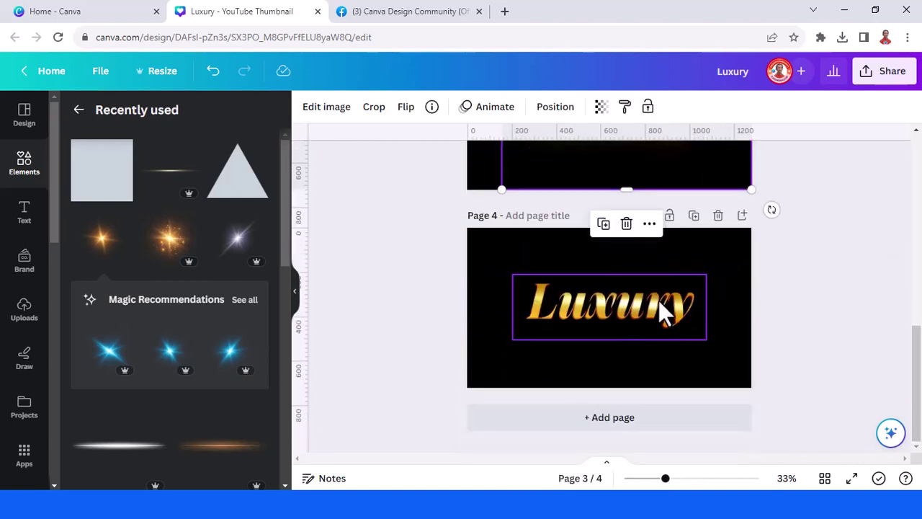
left_click(653, 295)
right_click(654, 296)
left_click(717, 173)
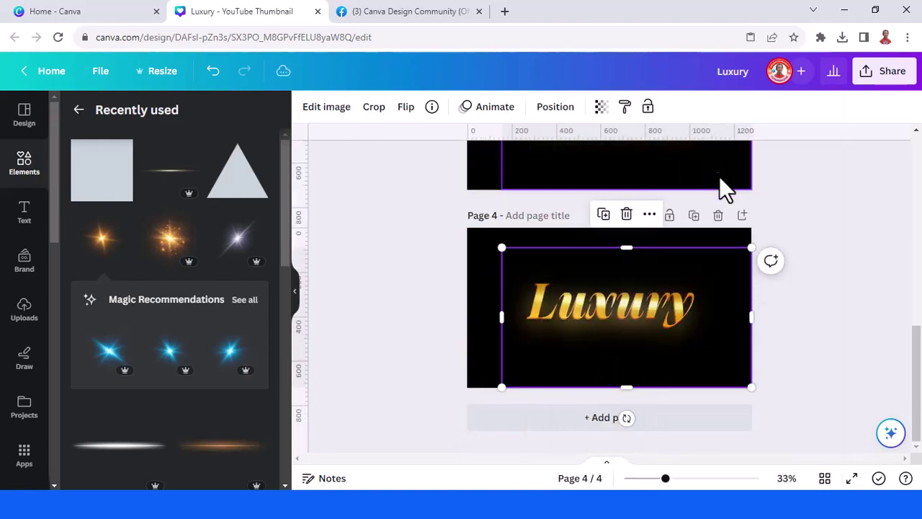
left_click(852, 322)
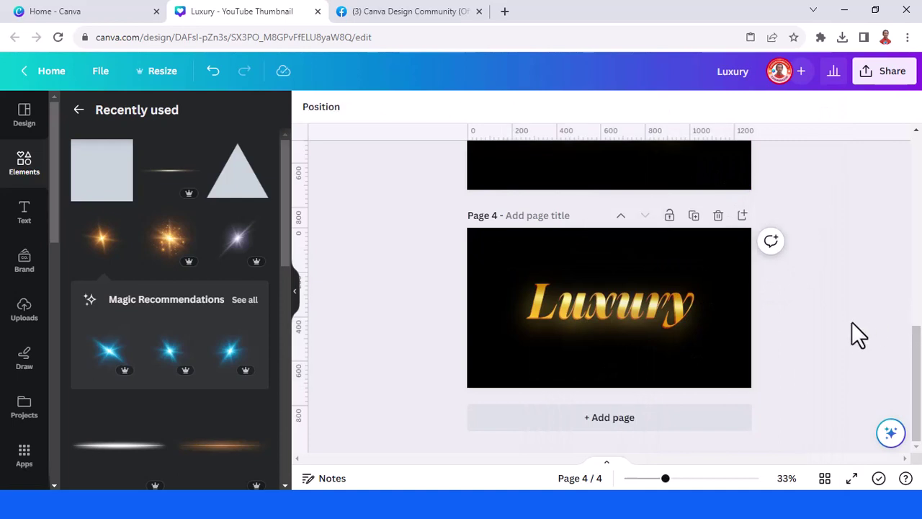
left_click_drag(665, 479, 676, 478)
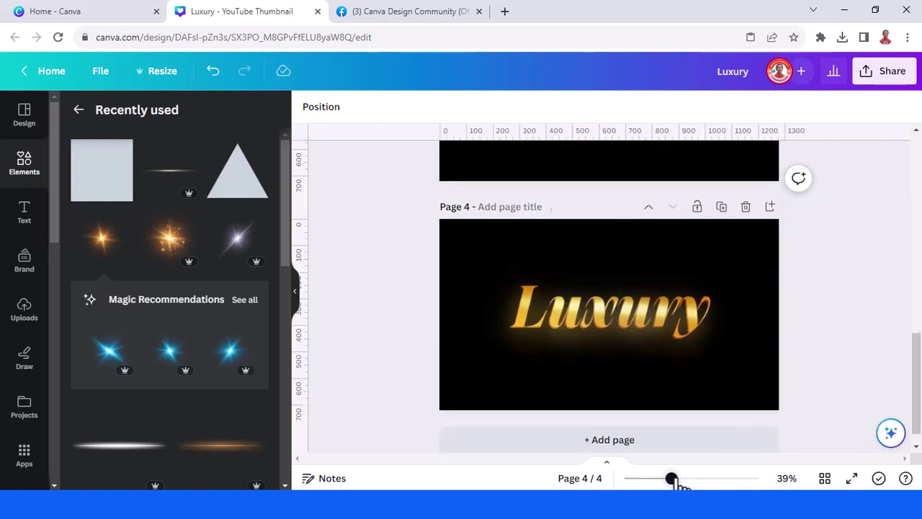
scroll(734, 410, "up", 5)
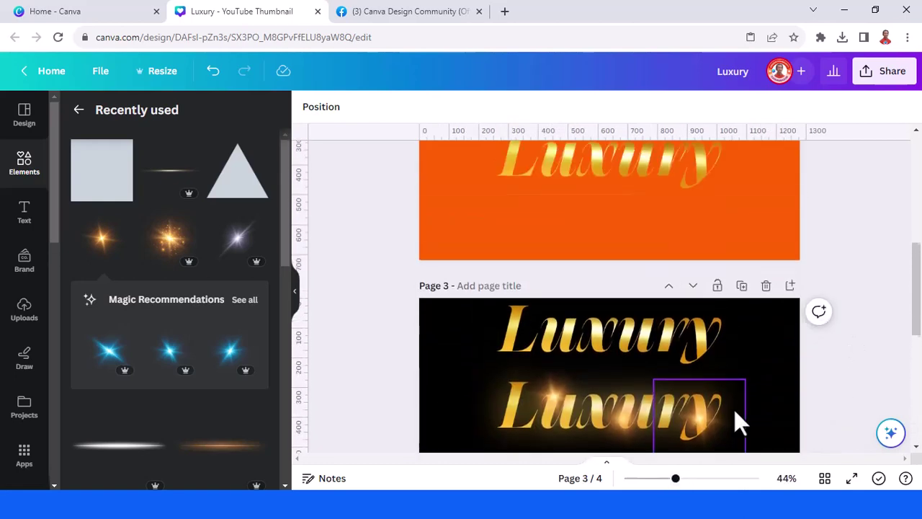
scroll(734, 409, "down", 2)
scroll(734, 409, "down", 2)
scroll(734, 410, "down", 2)
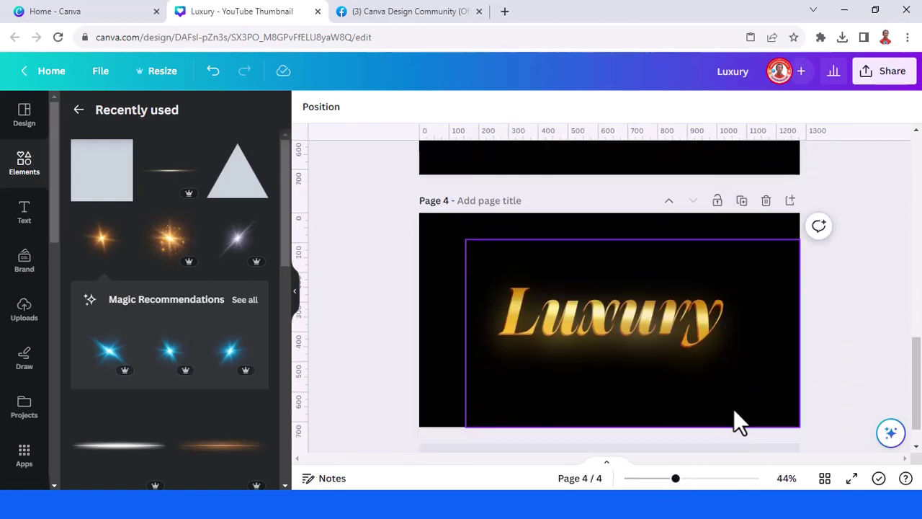